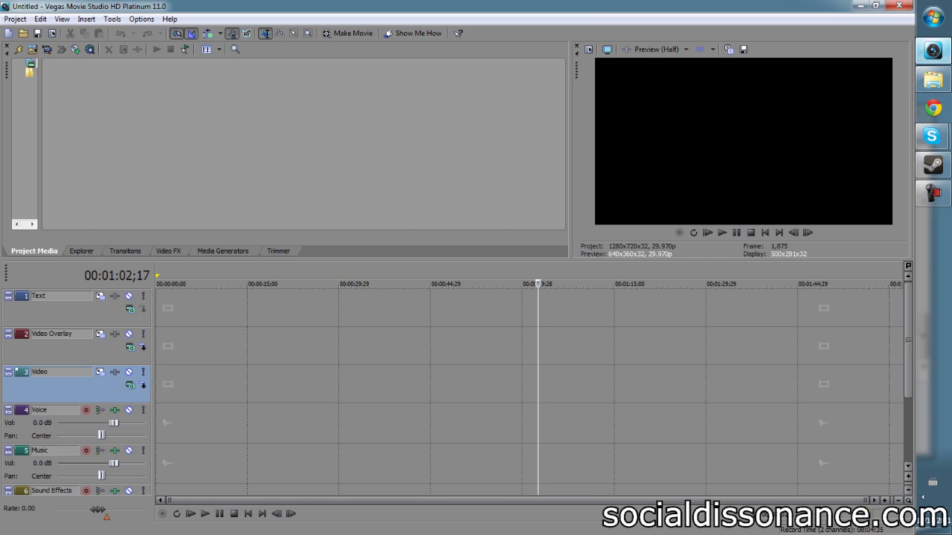
# Open the Record Video module of TotalMedia Extreme and set its PC audio mode to 2 Channel Stereo.
pyautogui.click(933, 16)
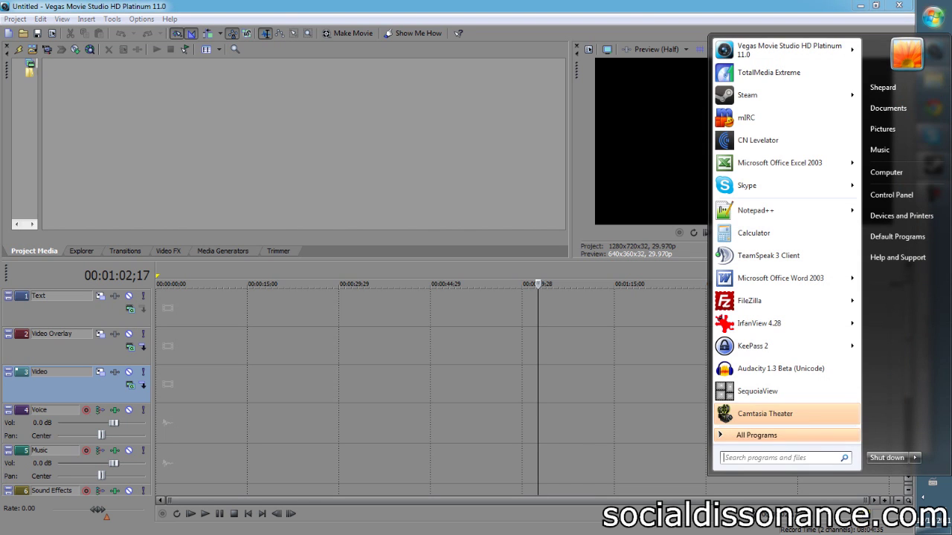
pyautogui.click(769, 73)
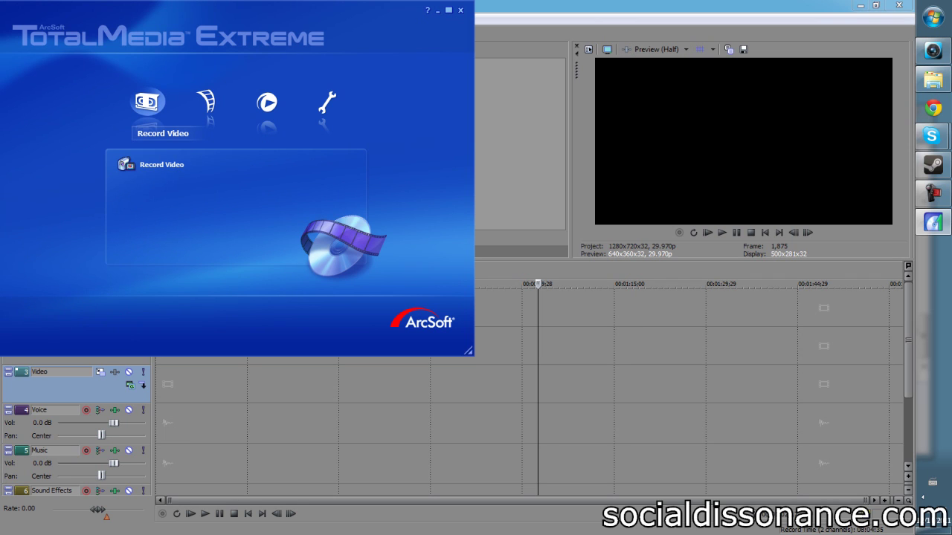
pyautogui.press('Down')
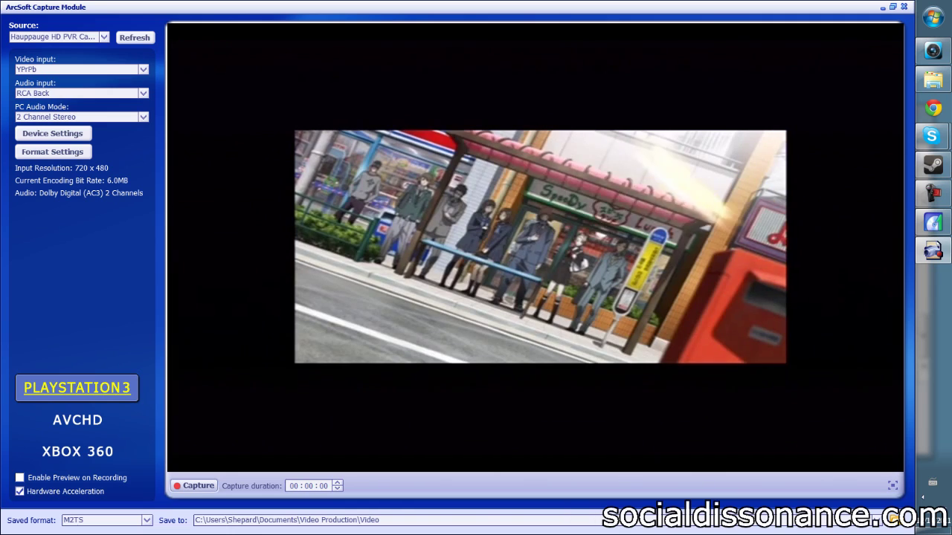
pyautogui.click(144, 117)
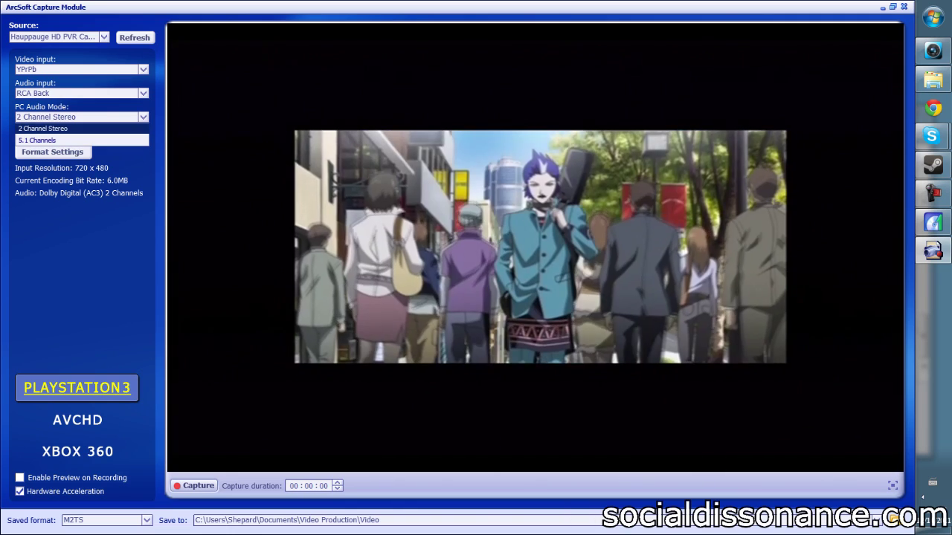
pyautogui.click(83, 129)
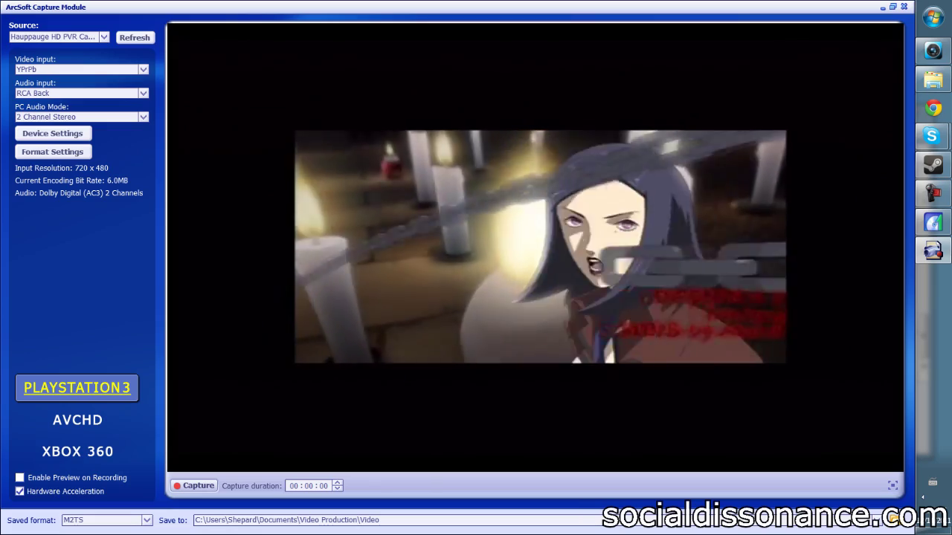
# Set the capture device's sharpness to 129, check its video decoder settings, and accept the device properties.
pyautogui.click(52, 133)
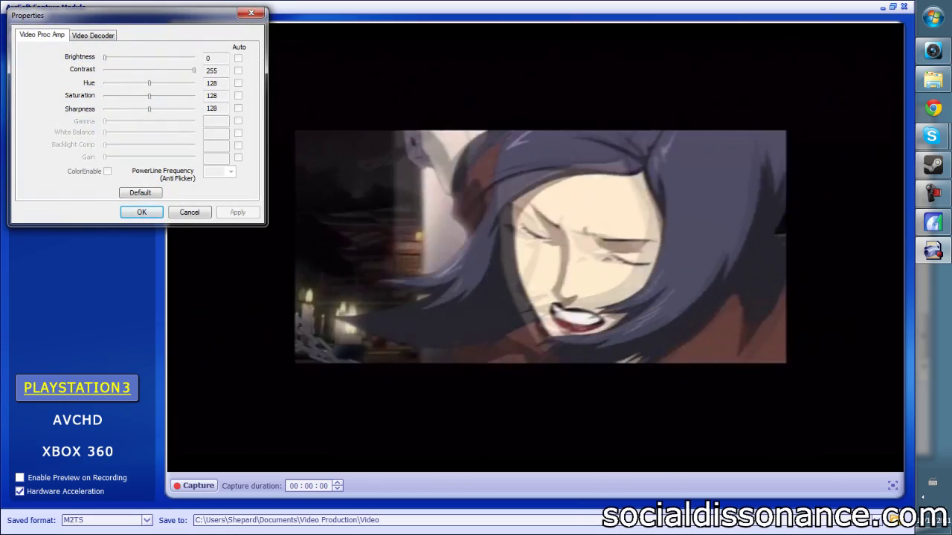
pyautogui.click(93, 36)
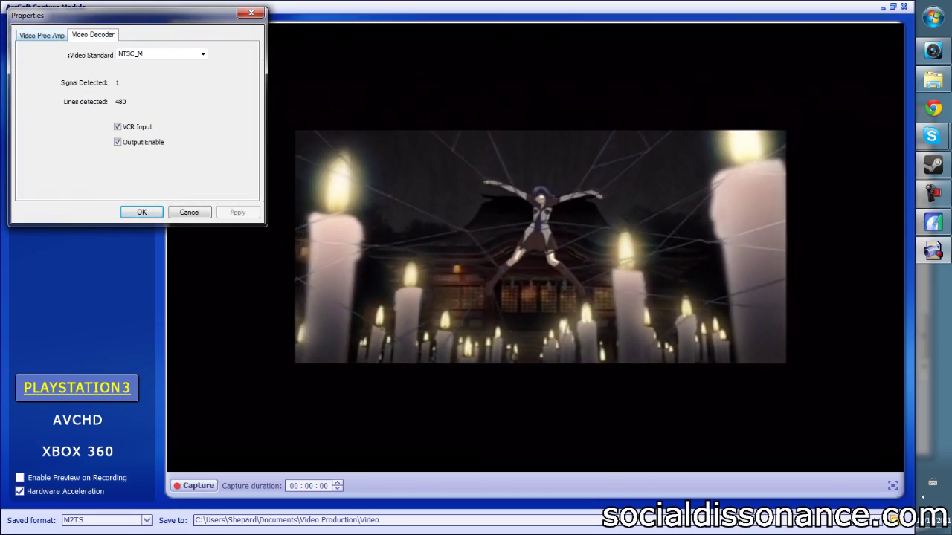
pyautogui.click(43, 36)
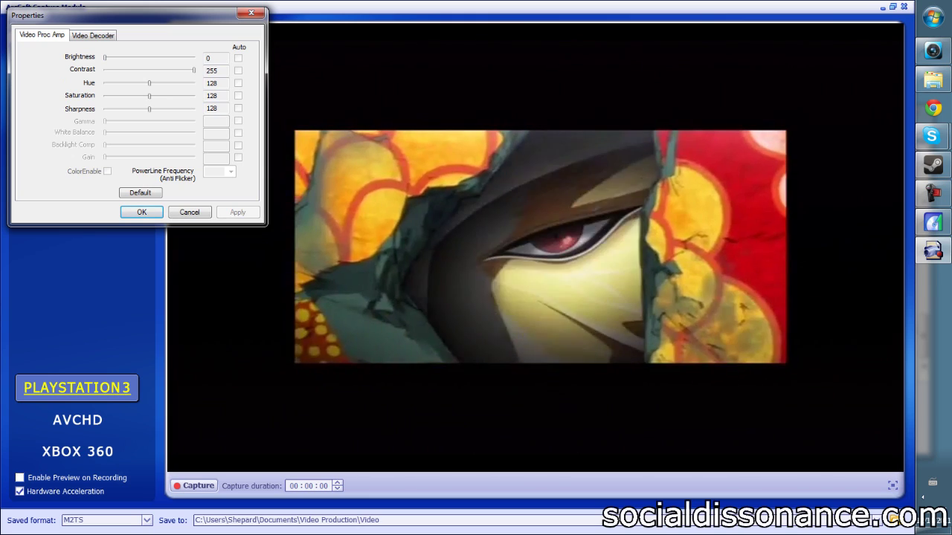
pyautogui.moveTo(149, 109); pyautogui.dragTo(149, 109)
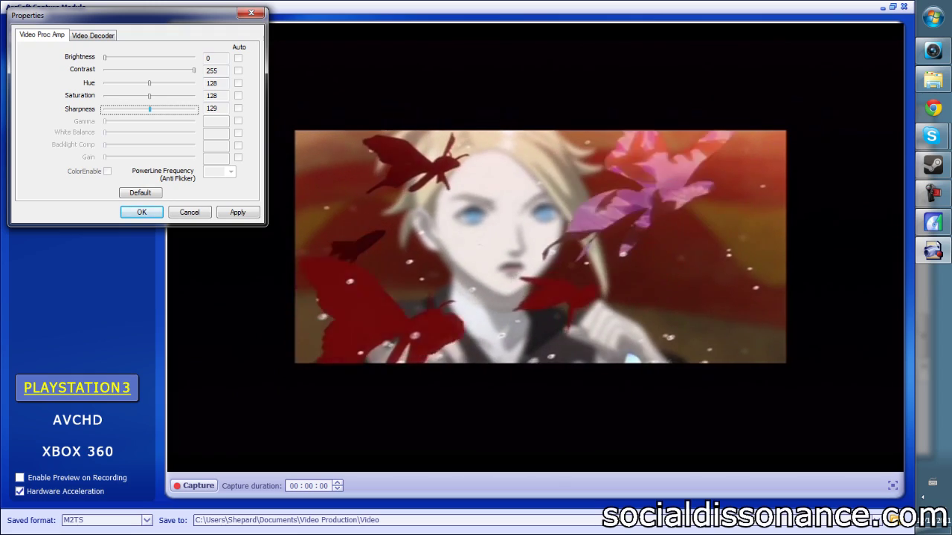
pyautogui.moveTo(97, 15); pyautogui.dragTo(159, 58)
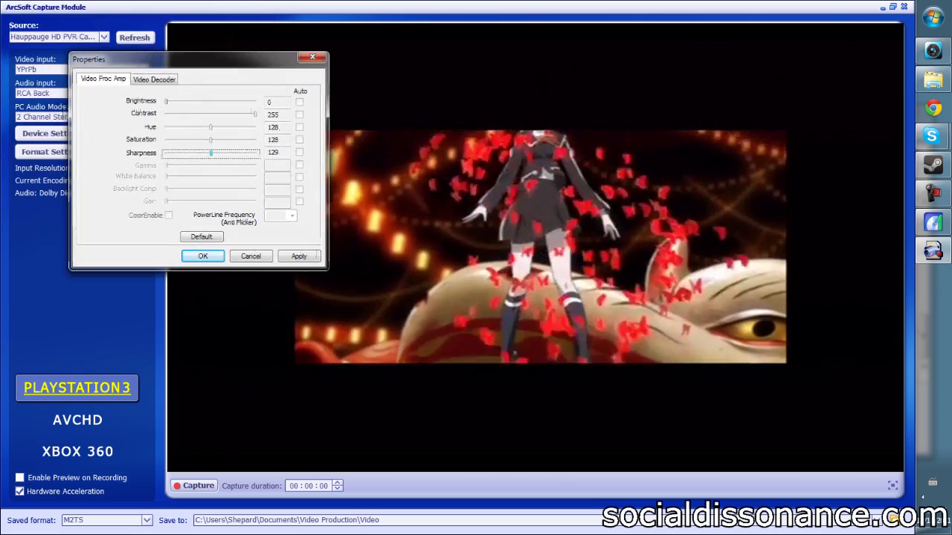
pyautogui.click(156, 79)
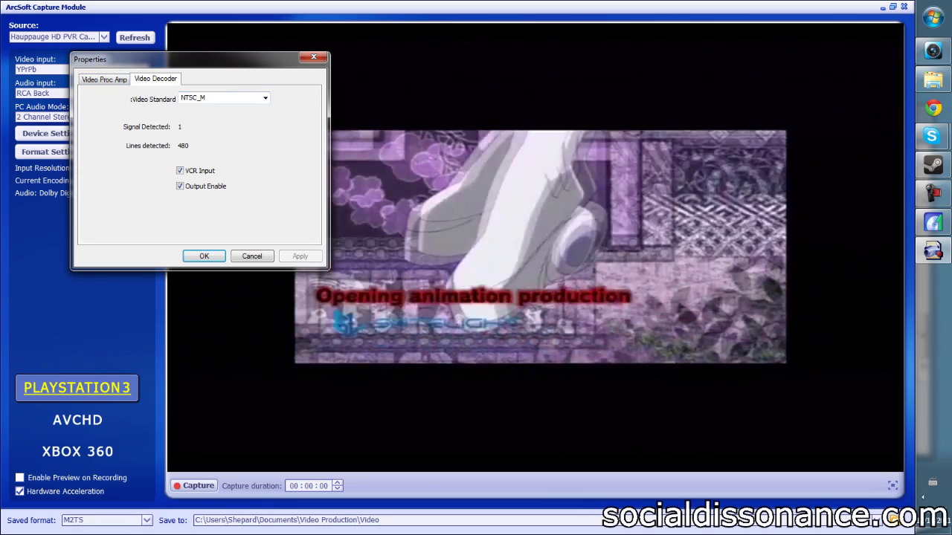
pyautogui.click(105, 80)
pyautogui.click(203, 257)
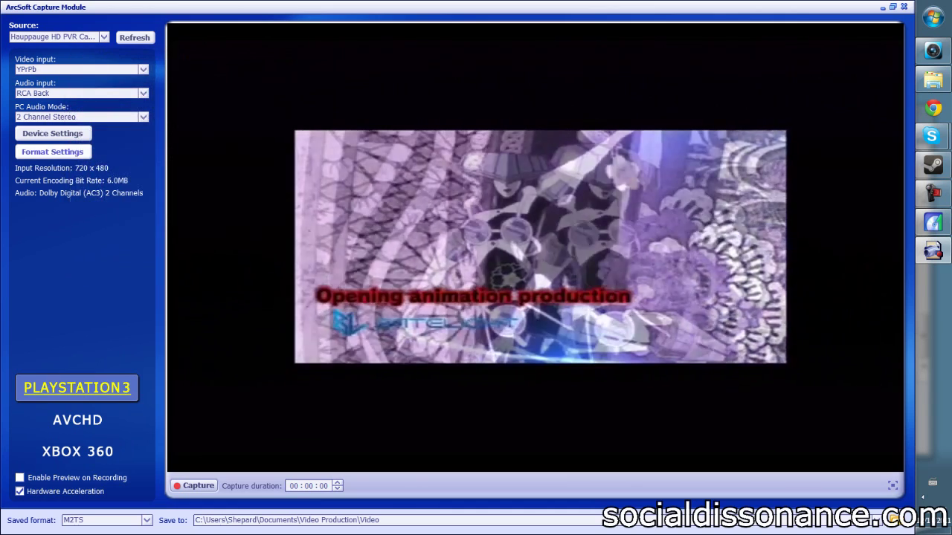
# Review the bitrate mode in the Hauppauge H264 encoder's format settings and accept it as Variable Bitrate.
pyautogui.click(54, 153)
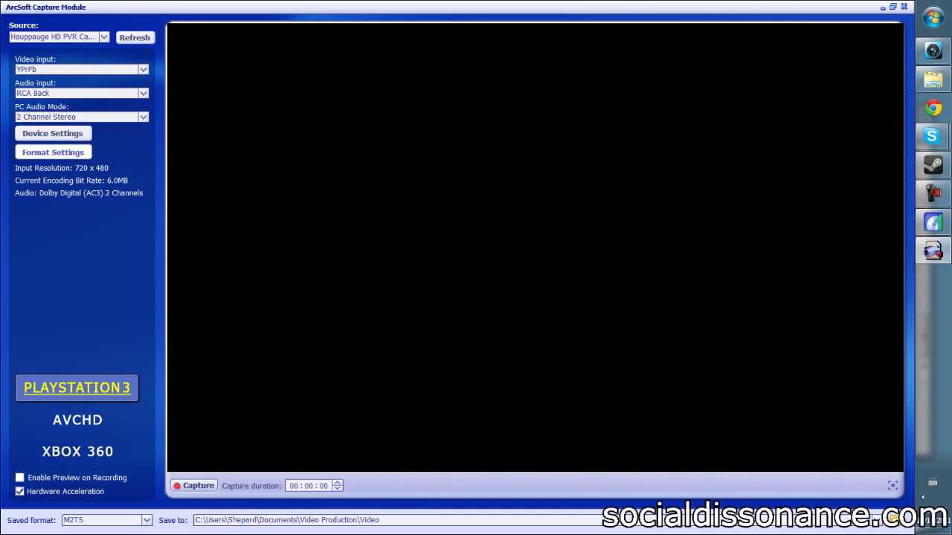
pyautogui.press('Tab')
pyautogui.press('Return')
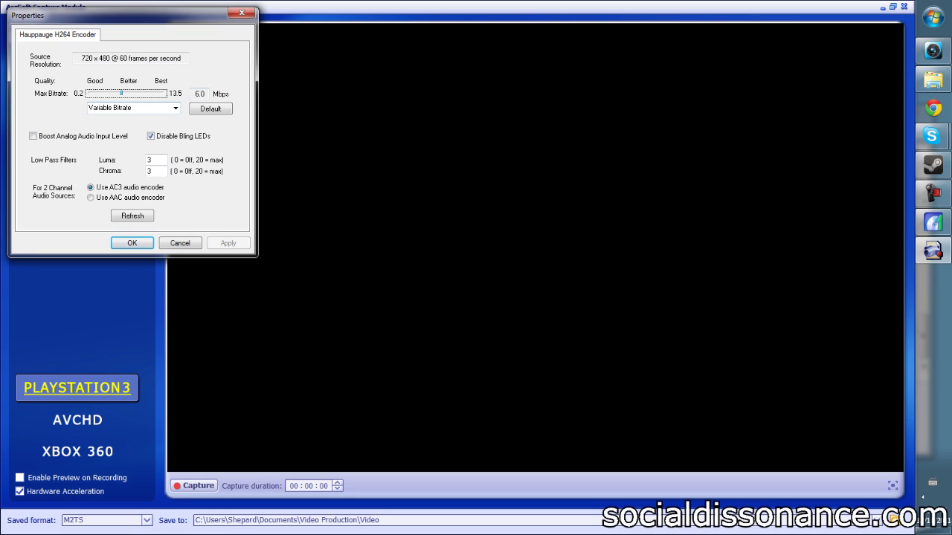
pyautogui.click(176, 109)
pyautogui.click(176, 108)
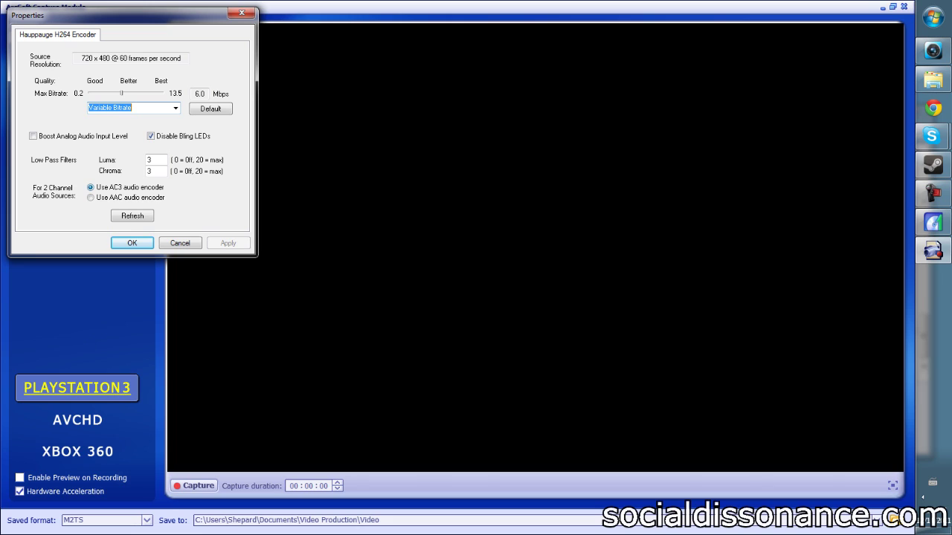
pyautogui.press('Return')
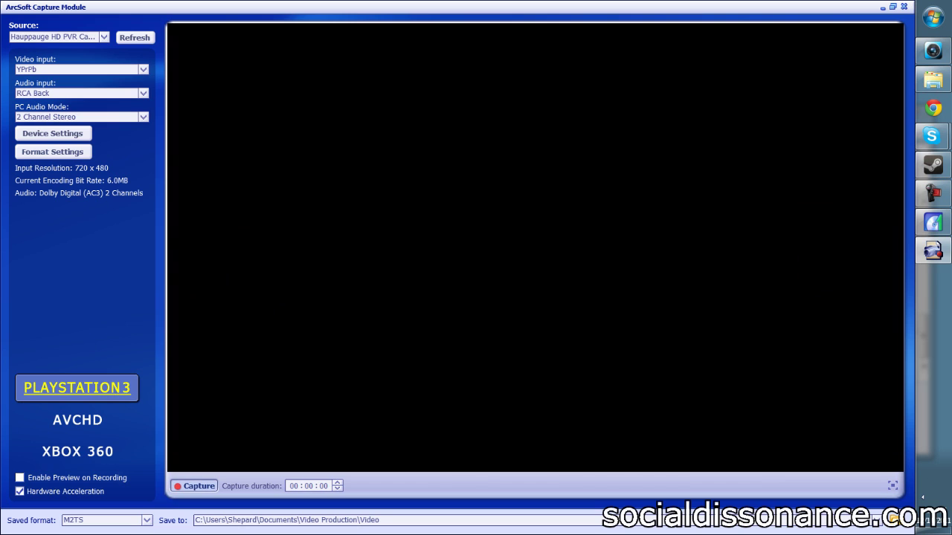
# Capture about 19 seconds of video from the Hauppauge source and switch to Vegas Movie Studio.
pyautogui.click(194, 486)
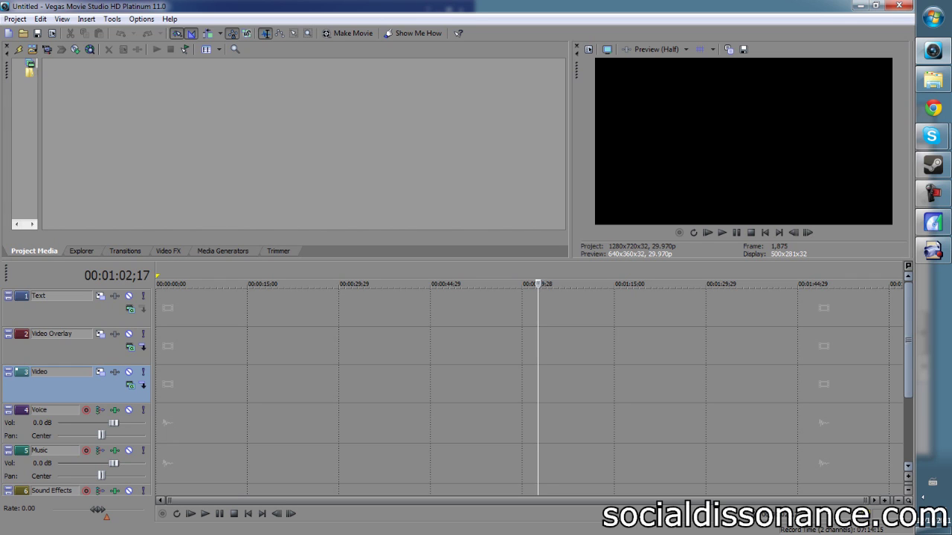
pyautogui.scroll(-2, 446, 372)
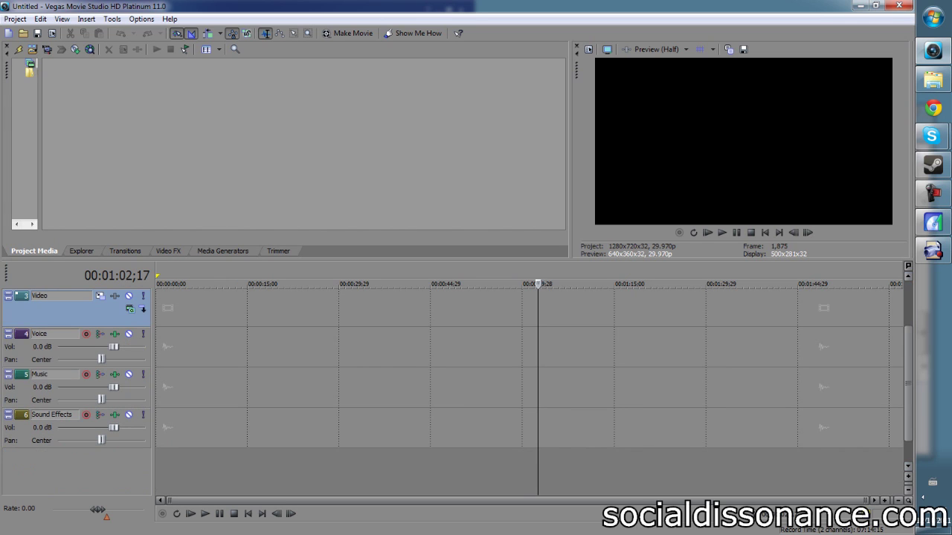
pyautogui.scroll(2, 446, 371)
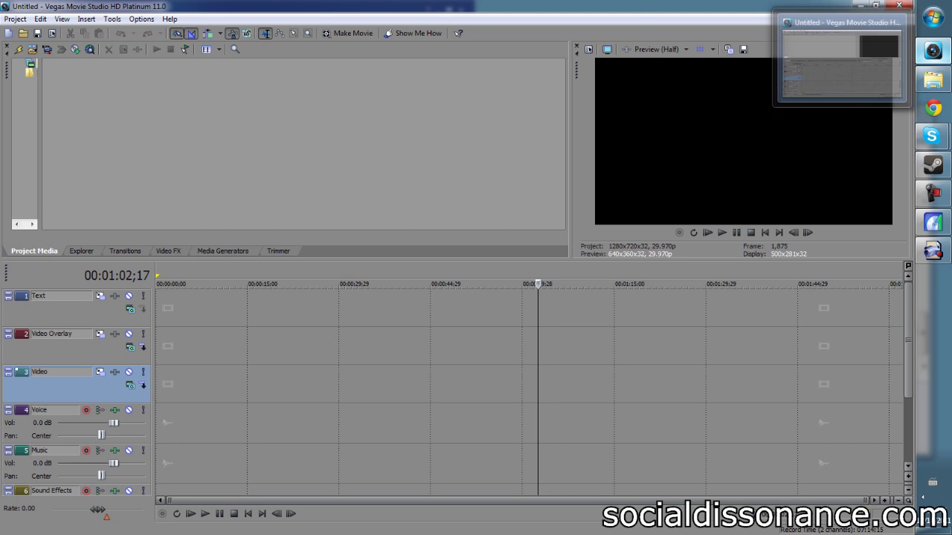
# Add 2011_12_14_15_12_56.M2TS from the Video Production\Video folder to the project's Video track near the timeline start.
pyautogui.click(933, 79)
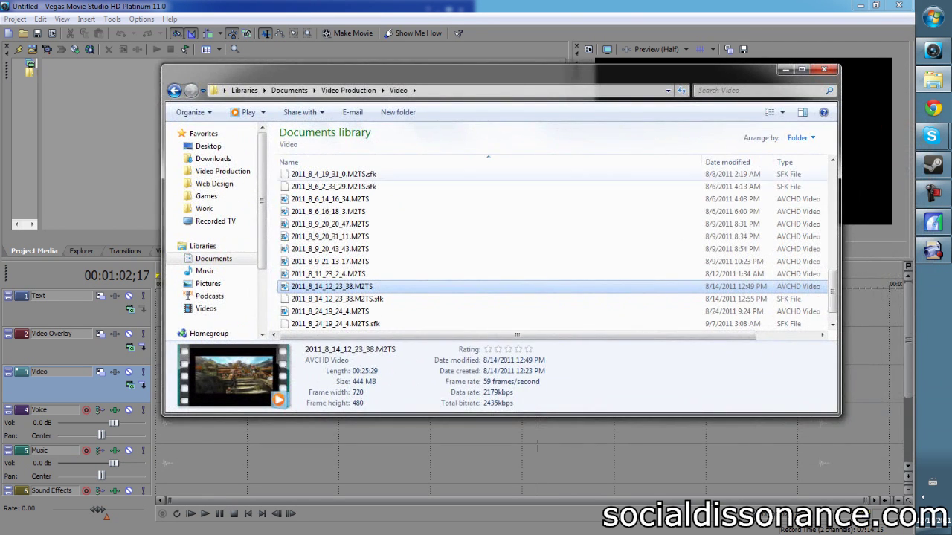
pyautogui.scroll(-5, 707, 286)
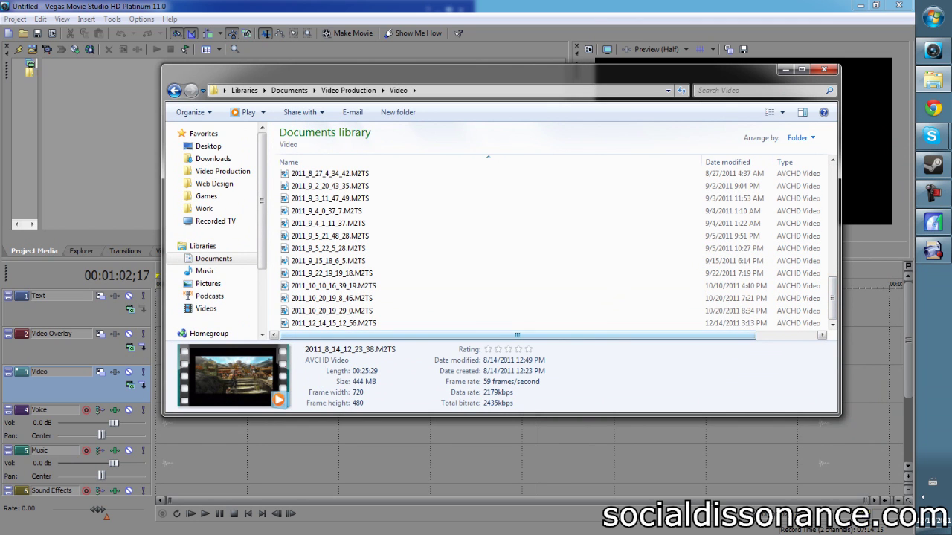
pyautogui.click(334, 324)
pyautogui.moveTo(402, 72); pyautogui.dragTo(552, 83)
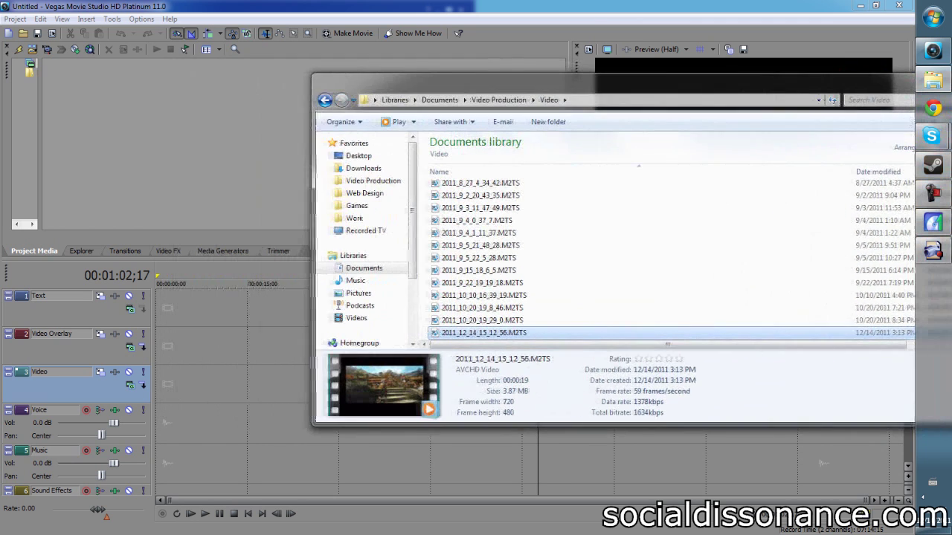
pyautogui.moveTo(480, 332); pyautogui.dragTo(477, 336)
pyautogui.scroll(-1, 364, 238)
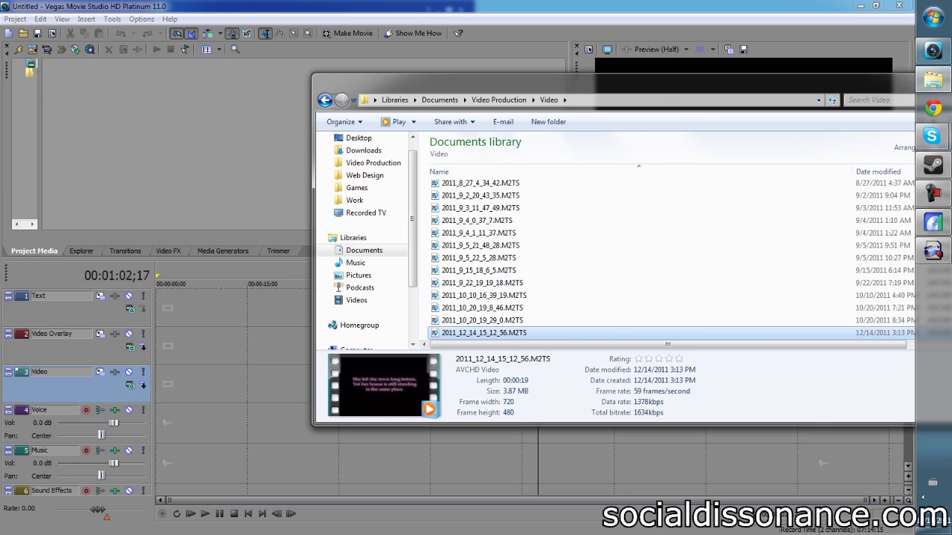
pyautogui.moveTo(483, 332); pyautogui.dragTo(299, 383)
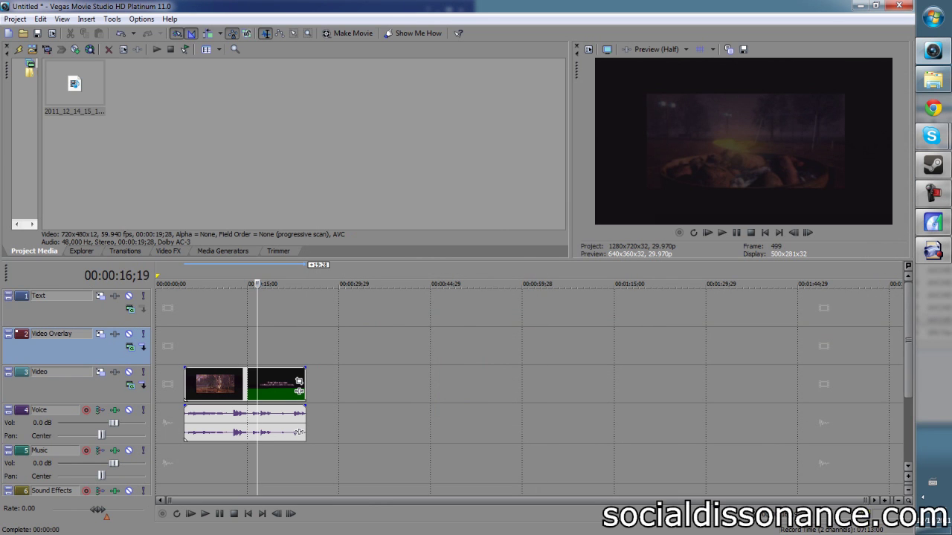
# Preview the captured clip at several points along the Video track.
pyautogui.click(218, 384)
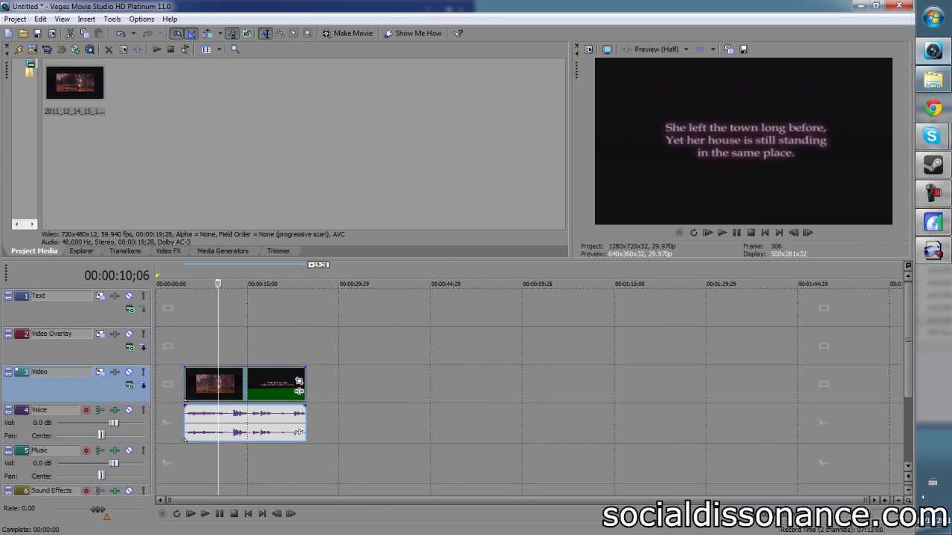
pyautogui.click(185, 384)
pyautogui.click(207, 383)
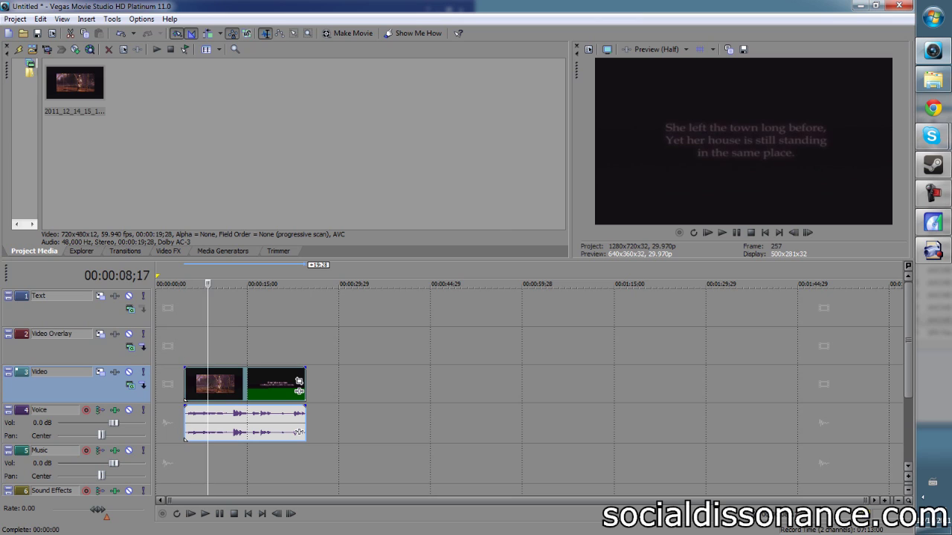
pyautogui.click(234, 384)
pyautogui.click(276, 383)
pyautogui.click(286, 384)
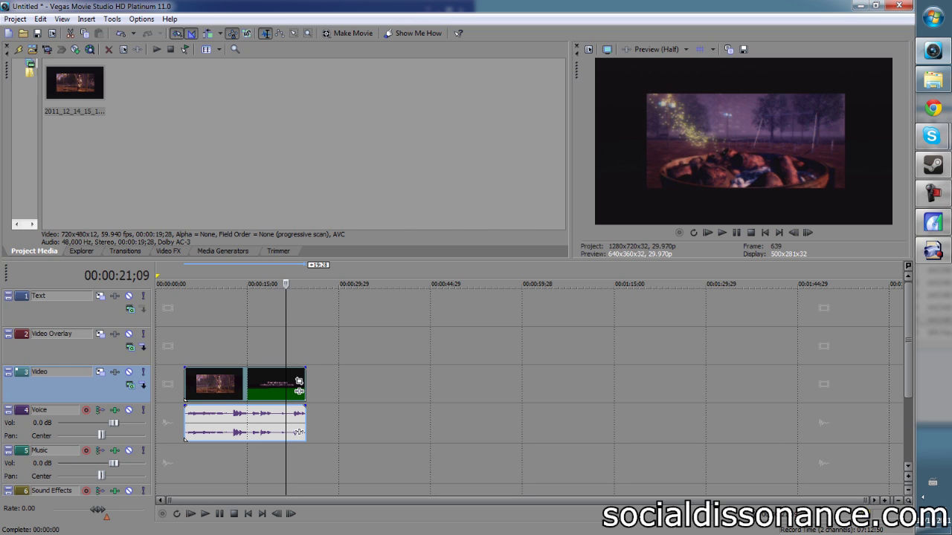
# Enlarge the video preview area in both width and height.
pyautogui.moveTo(570, 153); pyautogui.dragTo(399, 152)
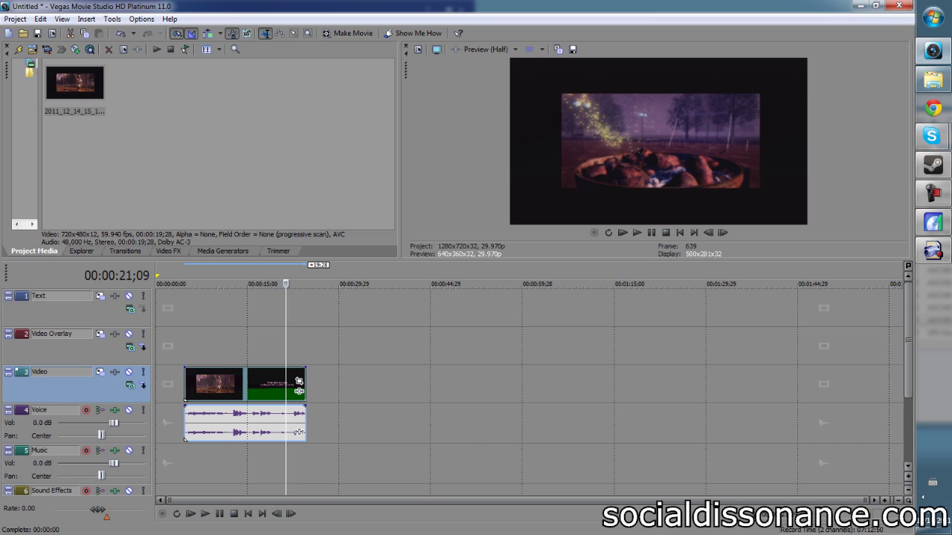
pyautogui.moveTo(402, 259); pyautogui.dragTo(402, 305)
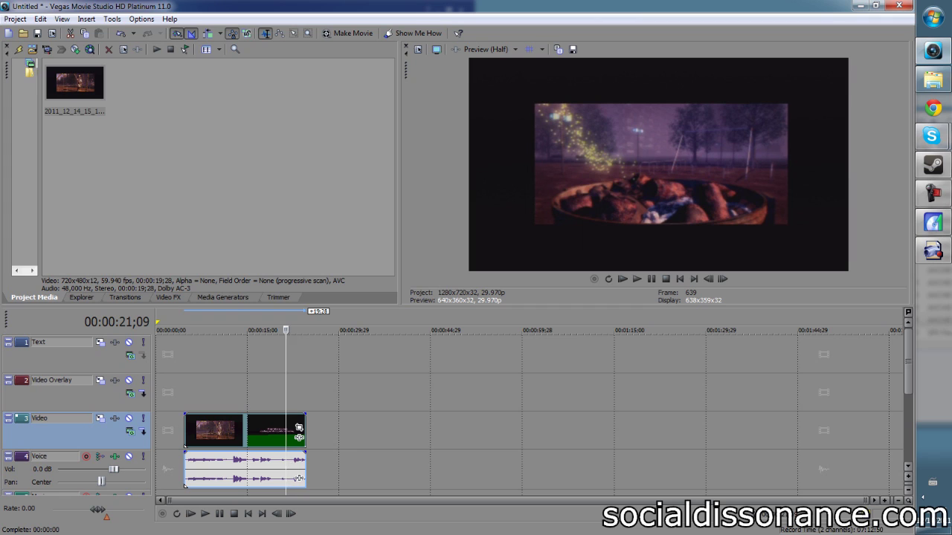
# Solo the Video track briefly and turn its solo off again.
pyautogui.click(143, 419)
pyautogui.click(410, 393)
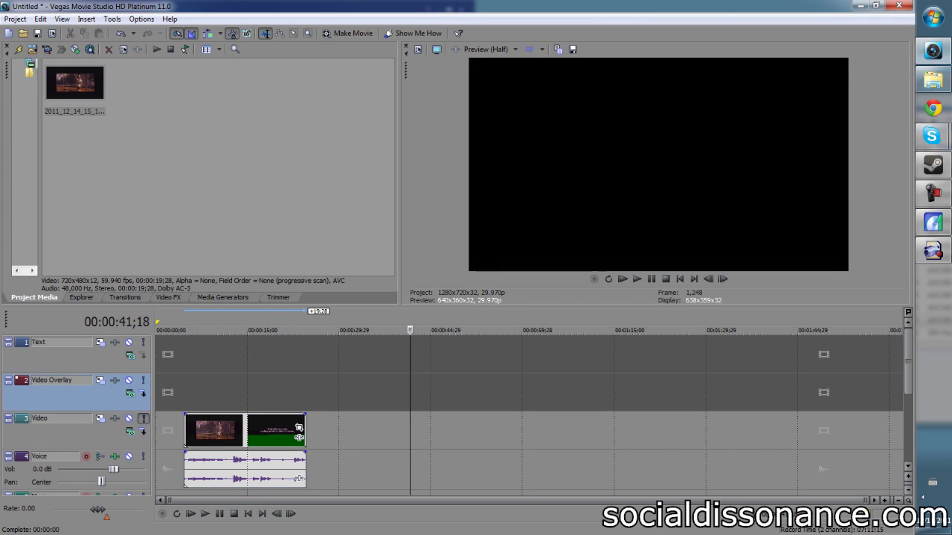
pyautogui.click(143, 419)
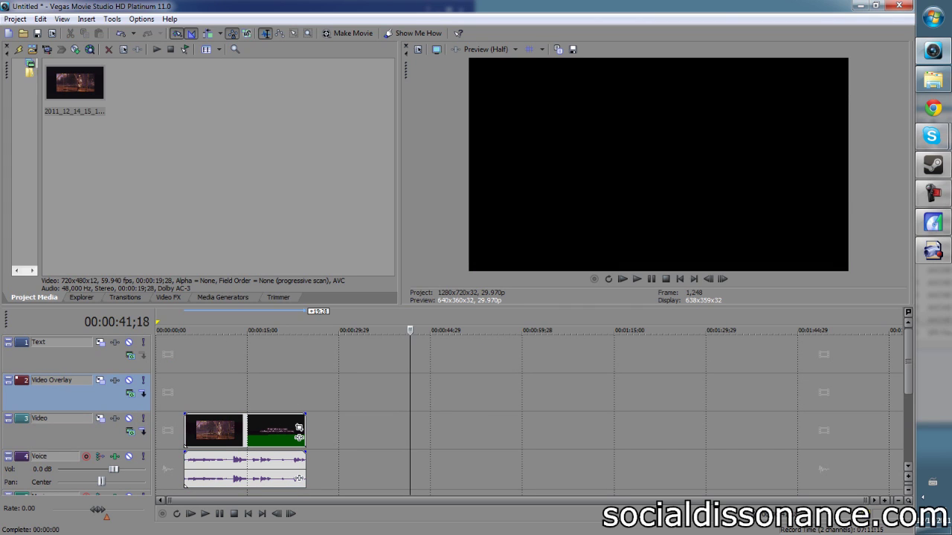
# Open the Video track clip's Event Pan/Crop and shrink the crop frame around the game picture to about 471 × 274.
pyautogui.click(299, 429)
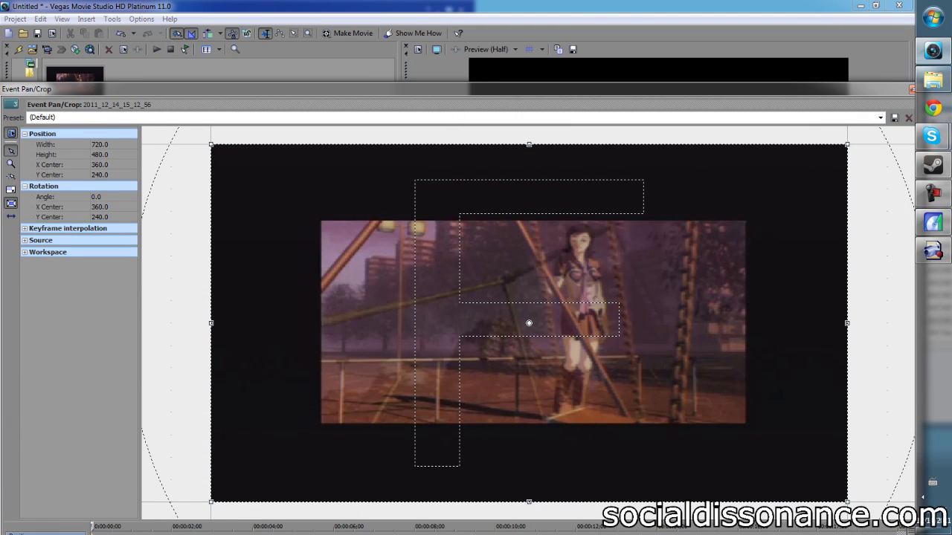
pyautogui.moveTo(211, 144); pyautogui.dragTo(286, 202)
pyautogui.scroll(3, 529, 322)
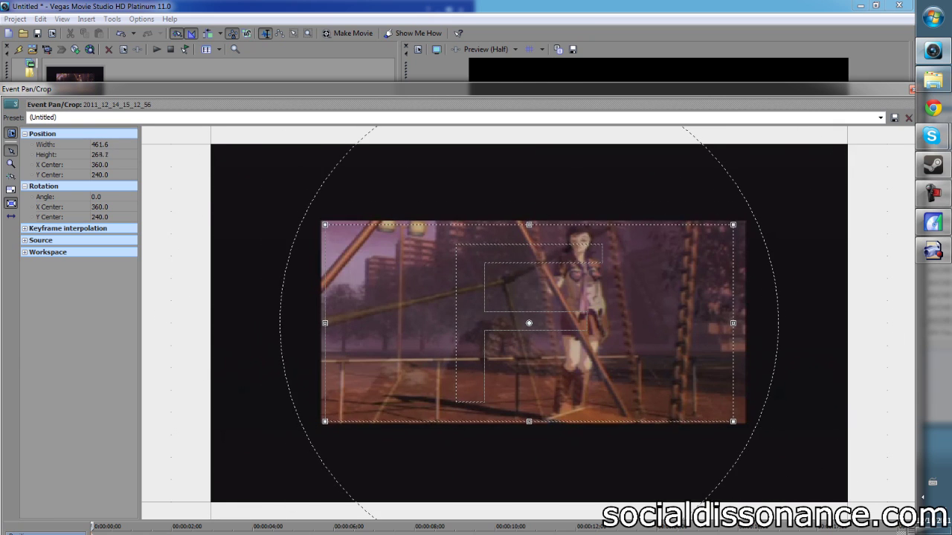
pyautogui.moveTo(322, 221); pyautogui.dragTo(321, 221)
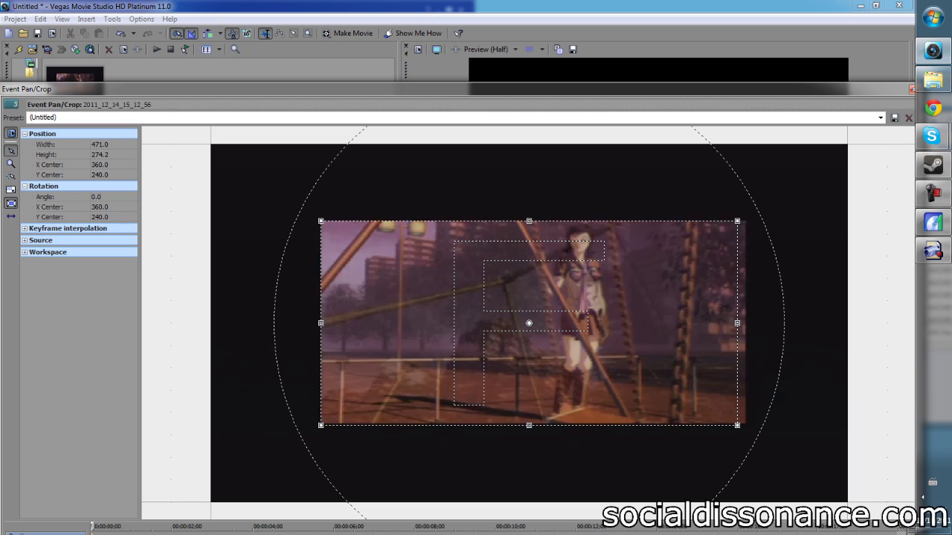
# Adjust the side and lower edges of the crop frame to a size of about 470 × 274.
pyautogui.moveTo(321, 324)
pyautogui.mouseDown()
pyautogui.moveTo(342, 323)
pyautogui.moveTo(328, 323)
pyautogui.mouseUp()
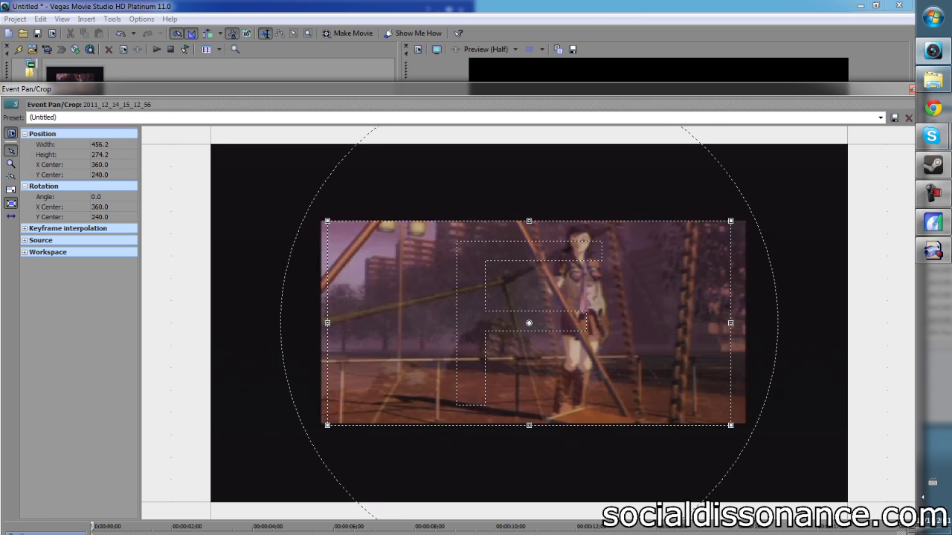
pyautogui.moveTo(529, 426); pyautogui.dragTo(529, 423)
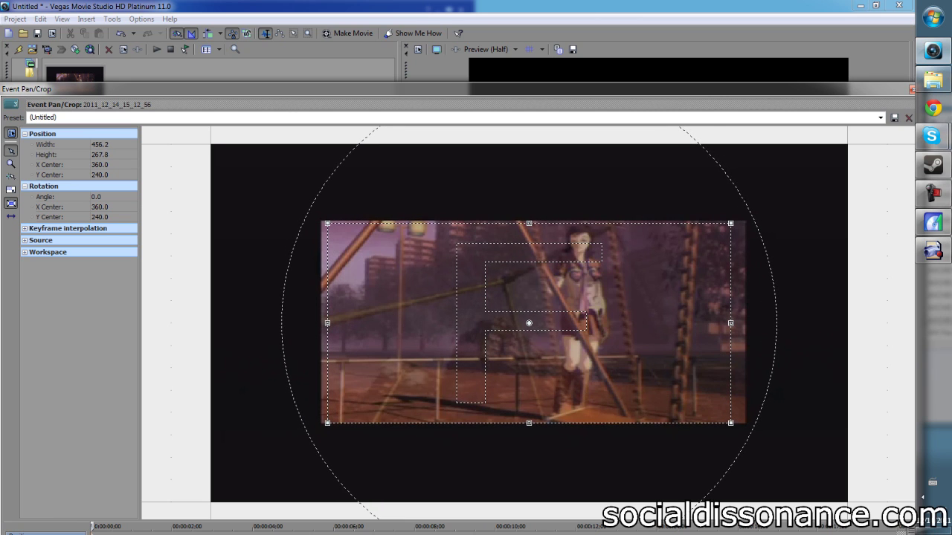
pyautogui.moveTo(730, 323); pyautogui.dragTo(733, 322)
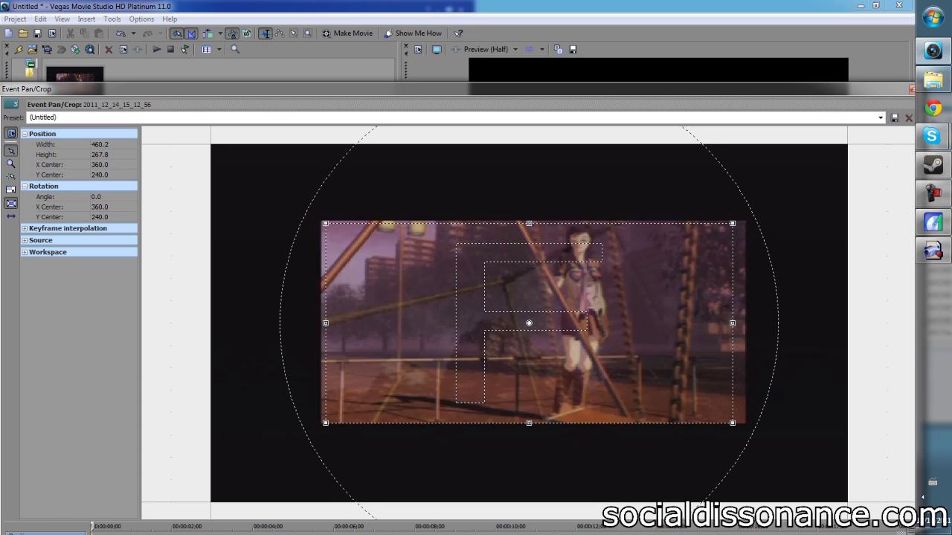
pyautogui.moveTo(529, 423); pyautogui.dragTo(529, 425)
pyautogui.moveTo(733, 323); pyautogui.dragTo(736, 322)
pyautogui.moveTo(27, 89); pyautogui.dragTo(28, 89)
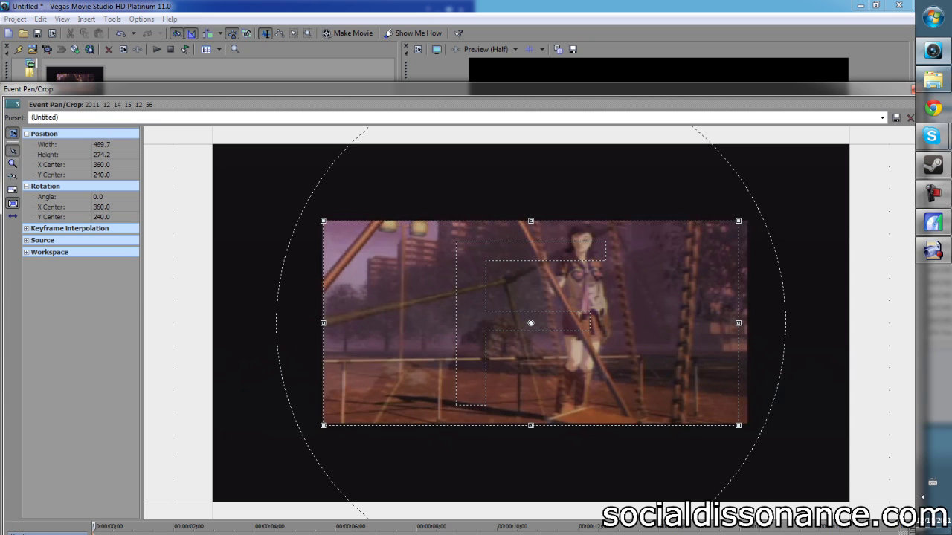
# Refine the crop frame's upper-left corner against the game picture, to a size of about 468 × 271.
pyautogui.click(11, 165)
pyautogui.click(327, 244)
pyautogui.click(540, 314)
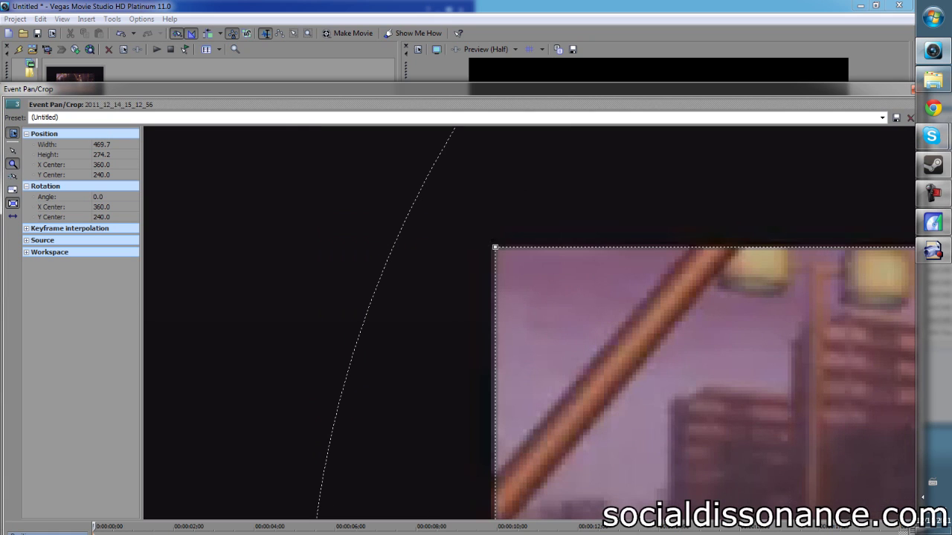
pyautogui.click(13, 151)
pyautogui.moveTo(495, 247); pyautogui.dragTo(497, 252)
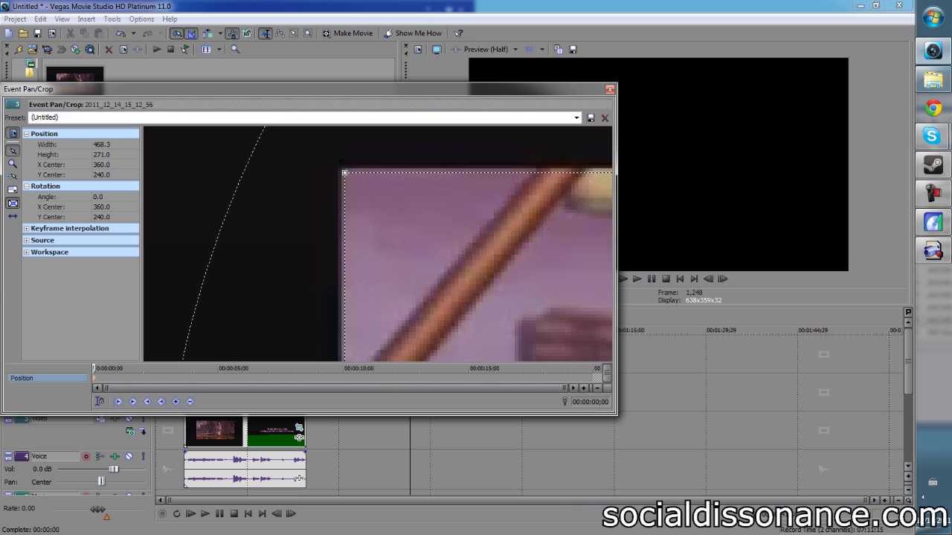
# Fit the crop frame's right and lower edges to the game picture, to a size of about 490 × 266.
pyautogui.click(13, 163)
pyautogui.rightClick(251, 287)
pyautogui.rightClick(454, 285)
pyautogui.rightClick(522, 296)
pyautogui.click(496, 258)
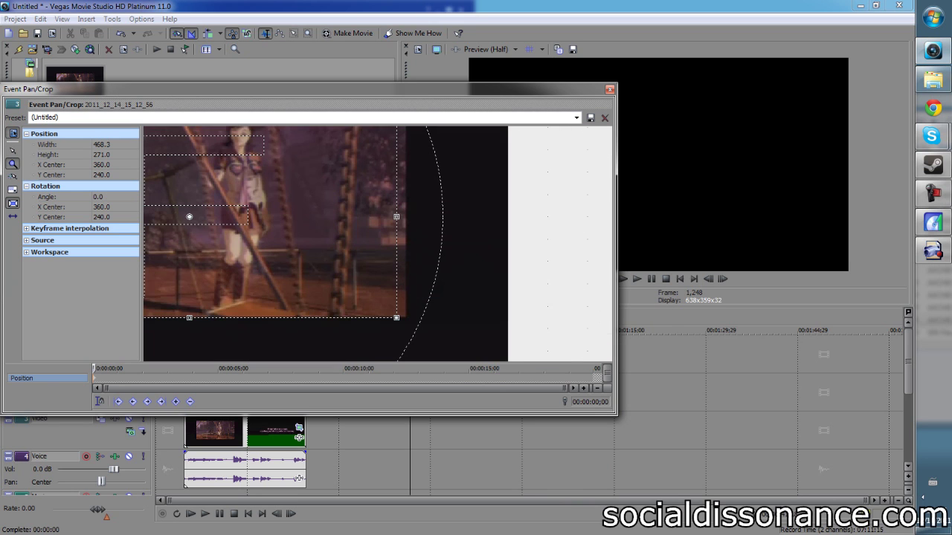
pyautogui.click(12, 150)
pyautogui.moveTo(397, 216); pyautogui.dragTo(406, 216)
pyautogui.moveTo(189, 318); pyautogui.dragTo(190, 317)
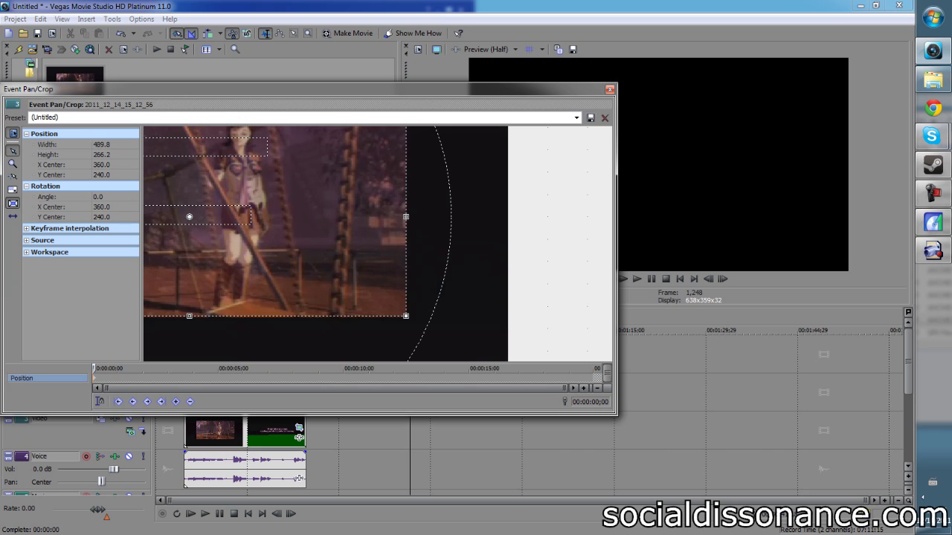
# Apply the Monster Hunter PSP crop preset, check a frame around 10 seconds into the clip, and close the crop window.
pyautogui.click(575, 118)
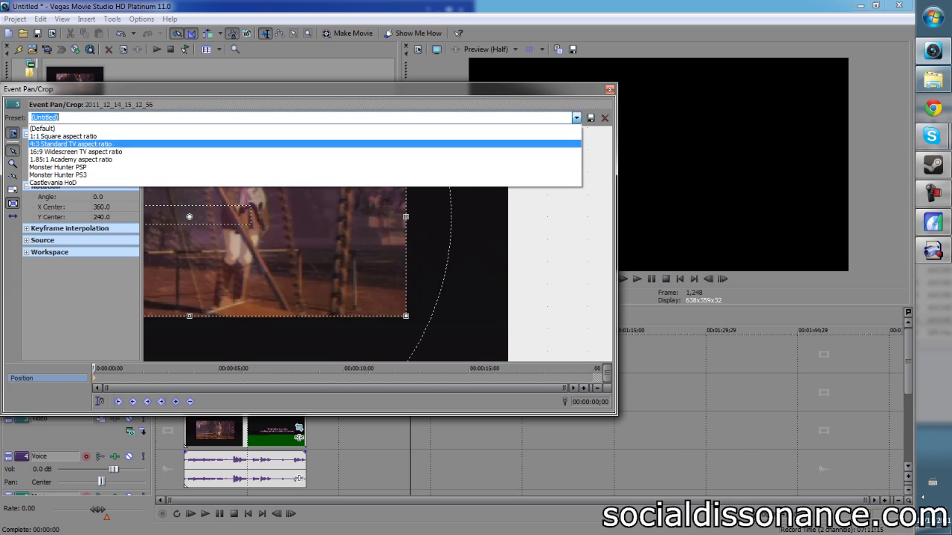
pyautogui.click(58, 167)
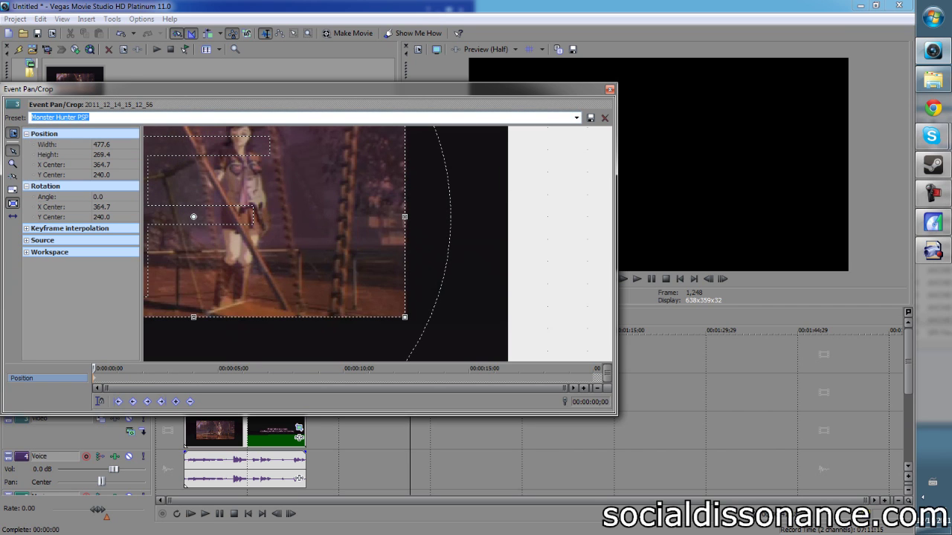
pyautogui.click(355, 369)
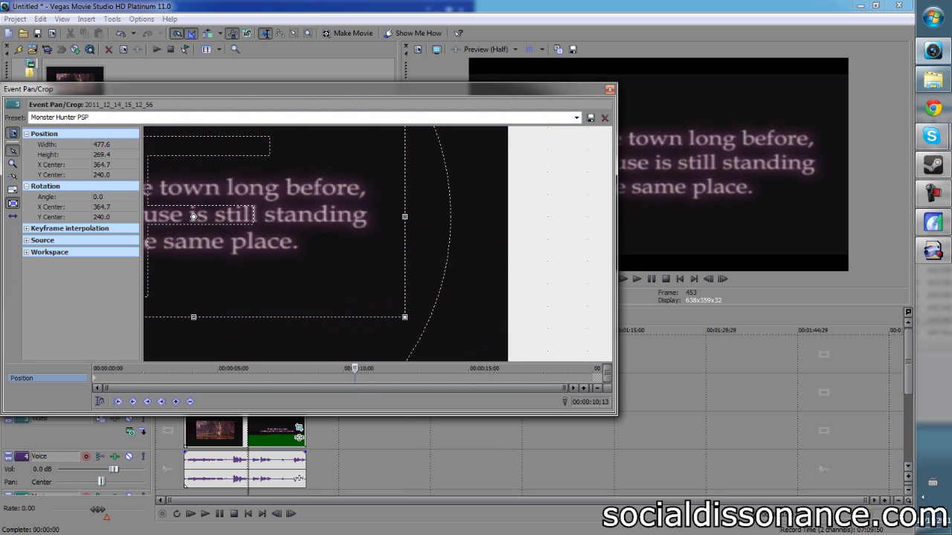
pyautogui.click(610, 89)
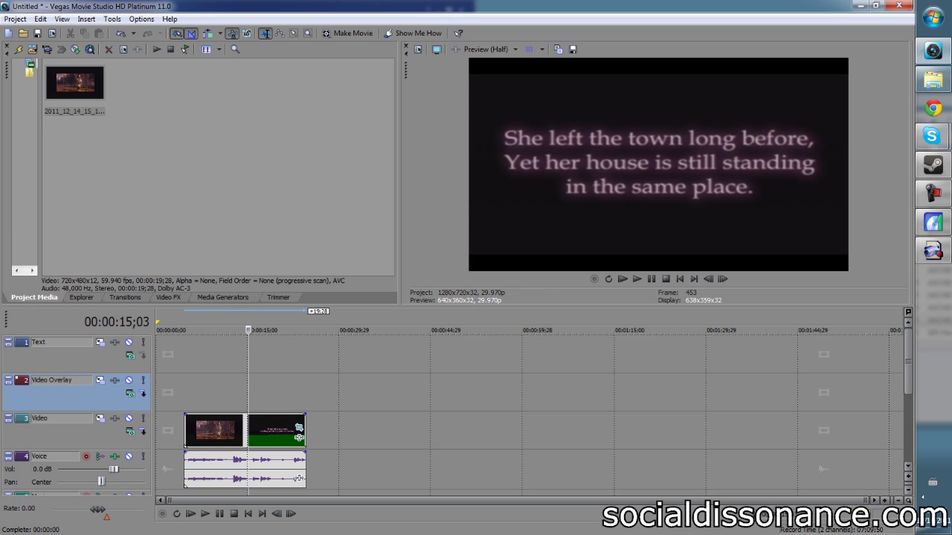
# Preview the cropped clip at several points along the timeline.
pyautogui.click(223, 431)
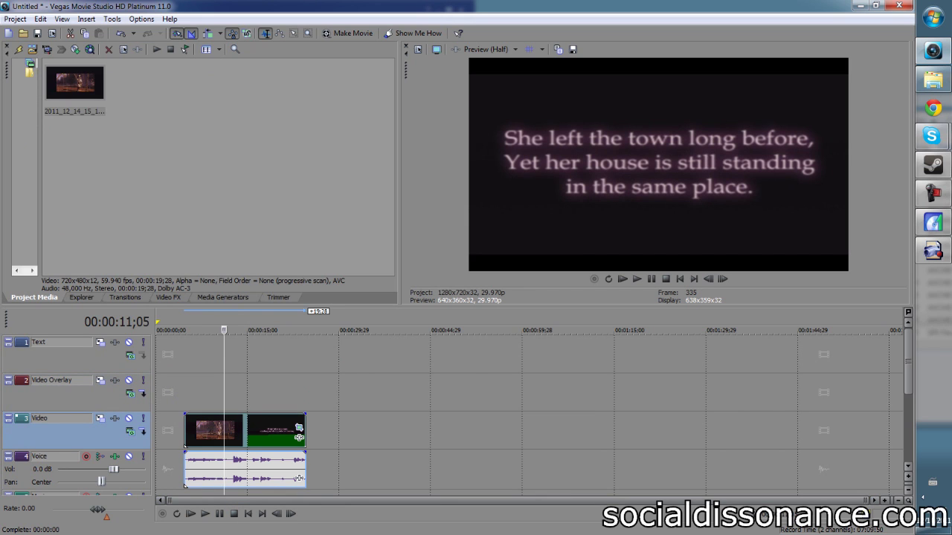
pyautogui.click(215, 431)
pyautogui.click(247, 431)
pyautogui.click(286, 431)
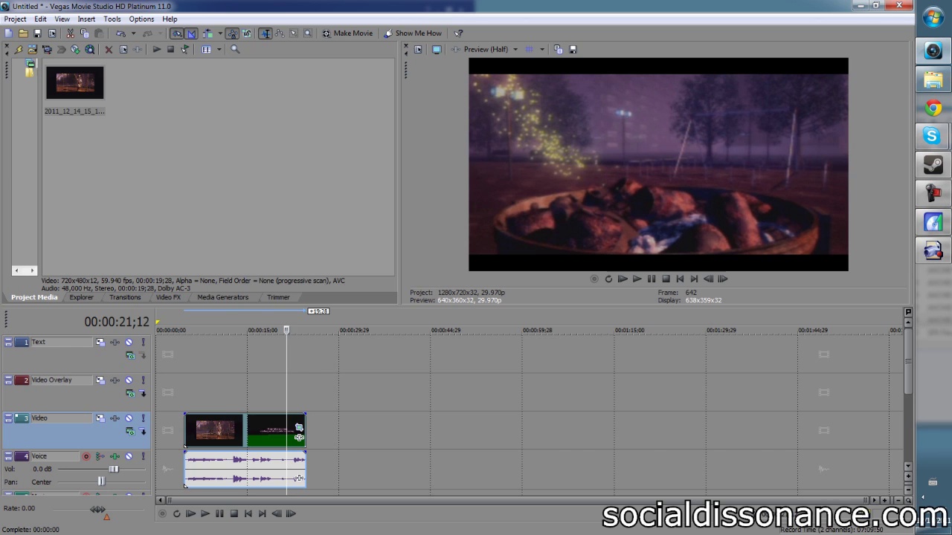
# In the video clip's properties, turn off Maintain aspect ratio and choose Disable resample.
pyautogui.rightClick(299, 437)
pyautogui.click(260, 430)
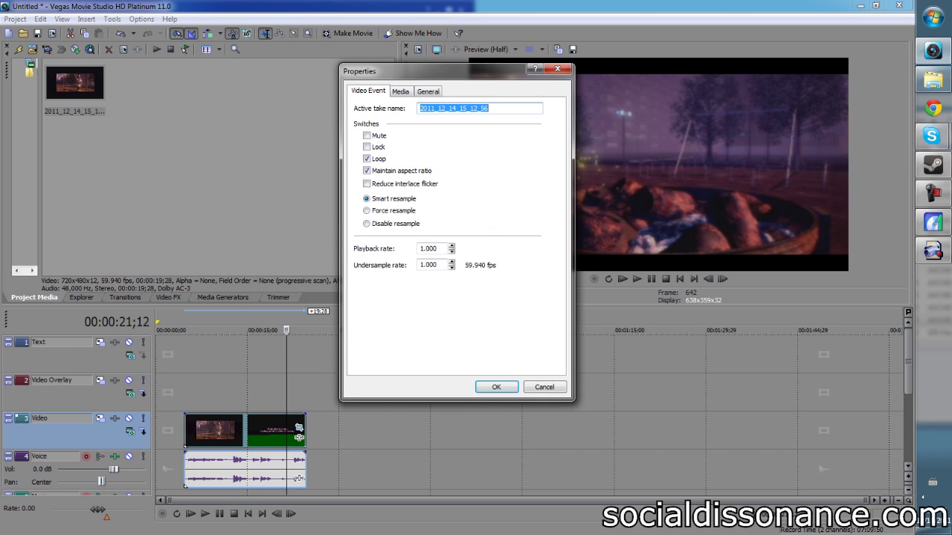
pyautogui.click(367, 170)
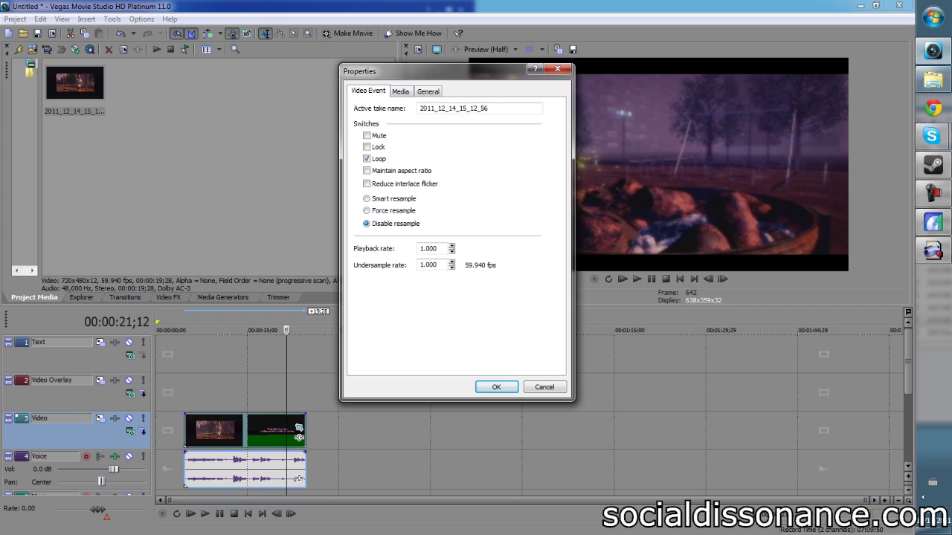
pyautogui.click(496, 386)
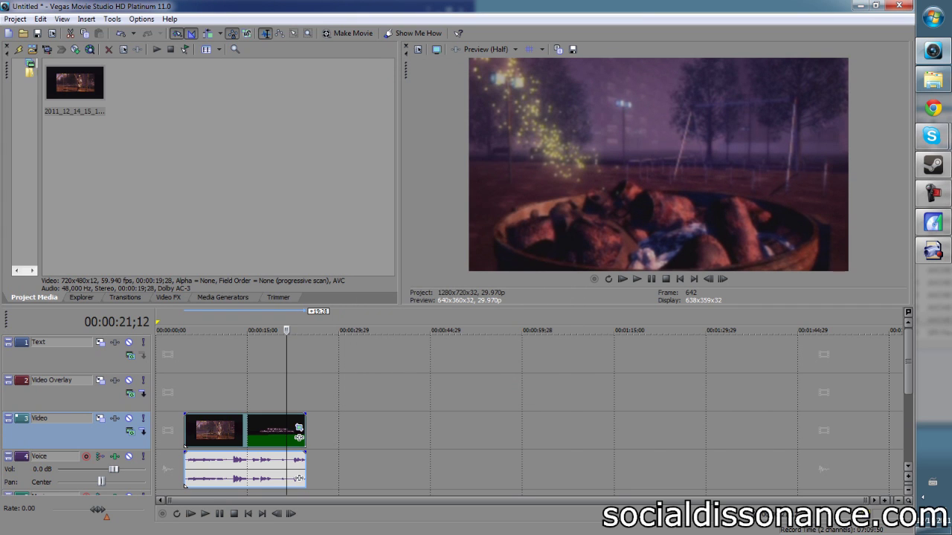
# Move the clip to the very start of the timeline and place its audio on the Music track.
pyautogui.moveTo(298, 437); pyautogui.dragTo(269, 437)
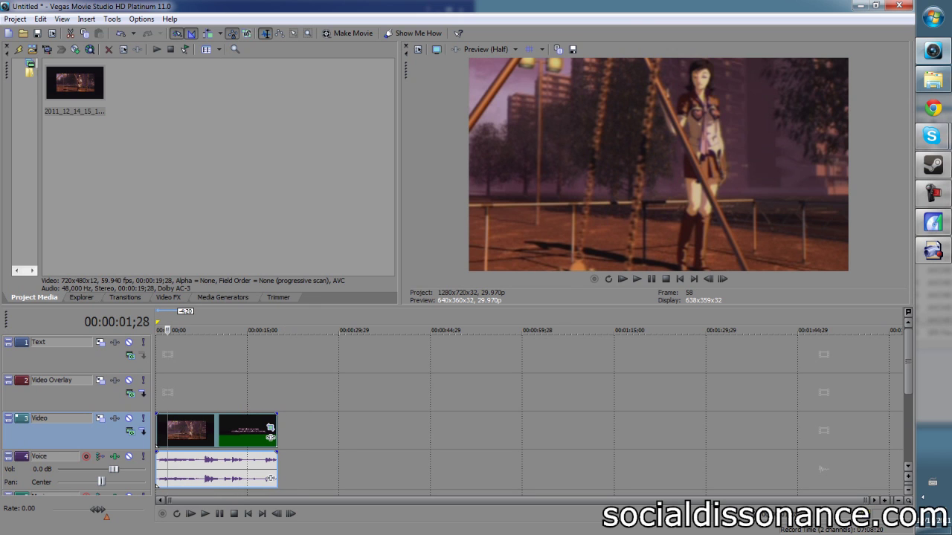
pyautogui.scroll(-2, 270, 437)
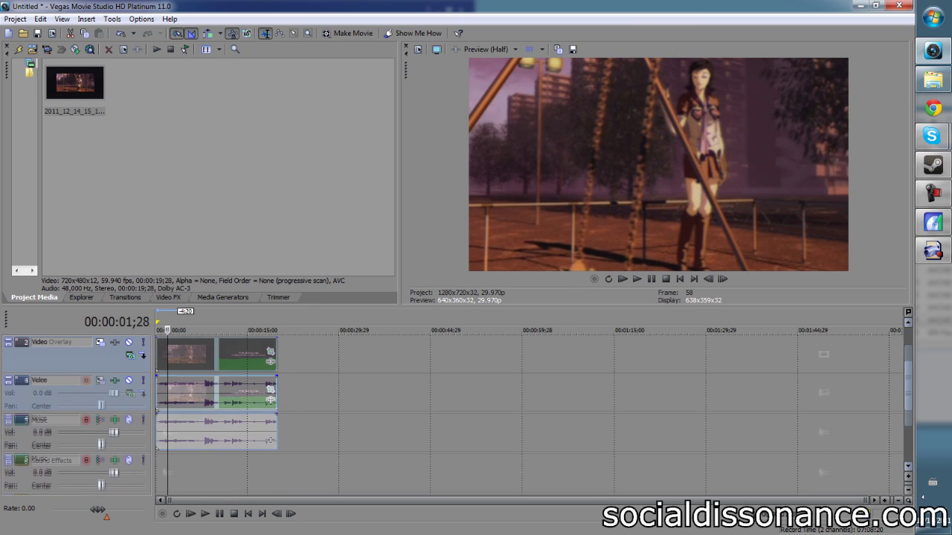
pyautogui.moveTo(270, 402); pyautogui.dragTo(271, 443)
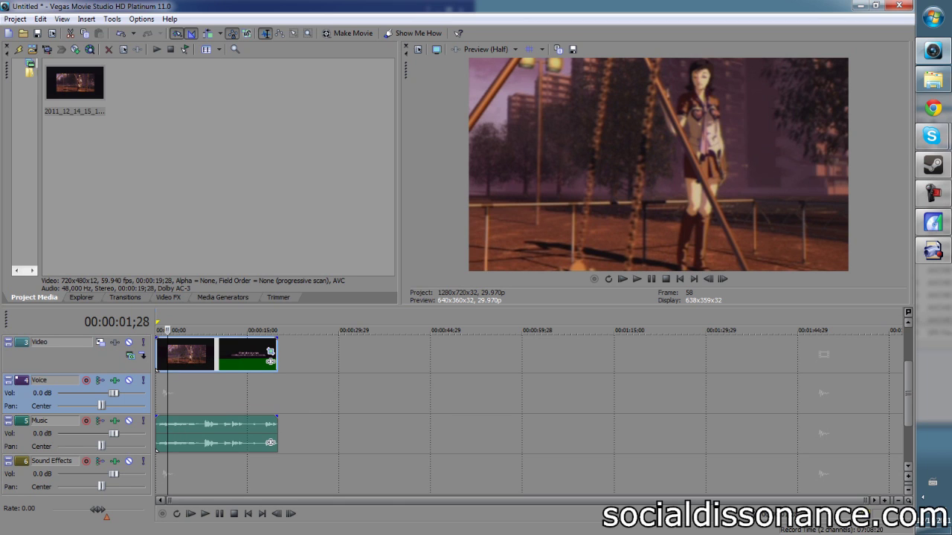
pyautogui.click(270, 443)
# Reorder the Music track directly below the Video track and preview the clip at a few points.
pyautogui.moveTo(21, 422); pyautogui.dragTo(21, 379)
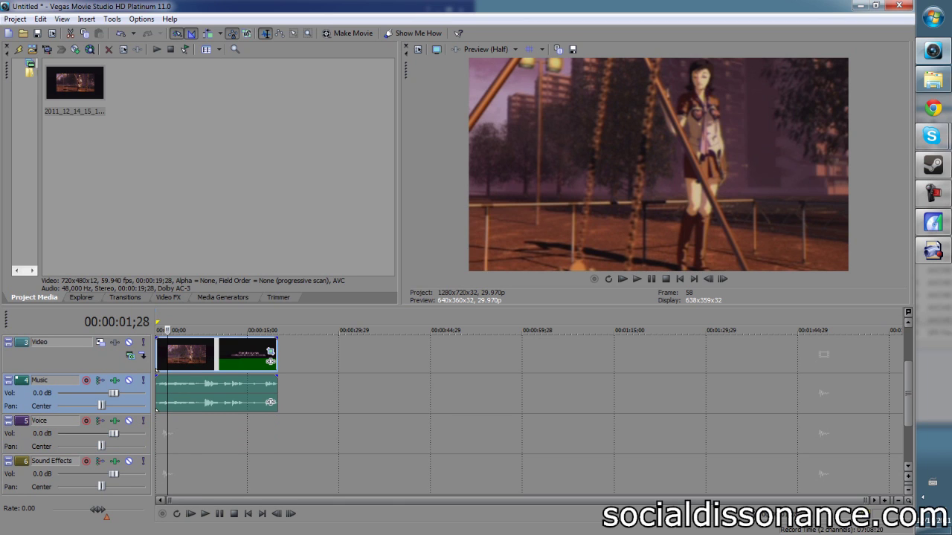
pyautogui.click(189, 330)
pyautogui.click(226, 330)
pyautogui.click(185, 331)
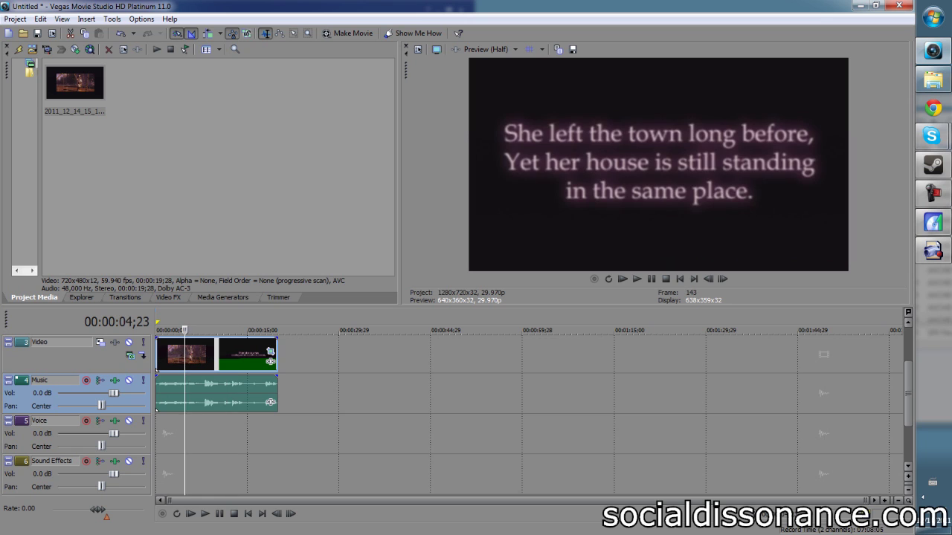
# Move the video clip and its audio further along the timeline and return both to the start.
pyautogui.click(191, 356)
pyautogui.click(213, 393)
pyautogui.click(219, 392)
pyautogui.moveTo(216, 355); pyautogui.dragTo(243, 356)
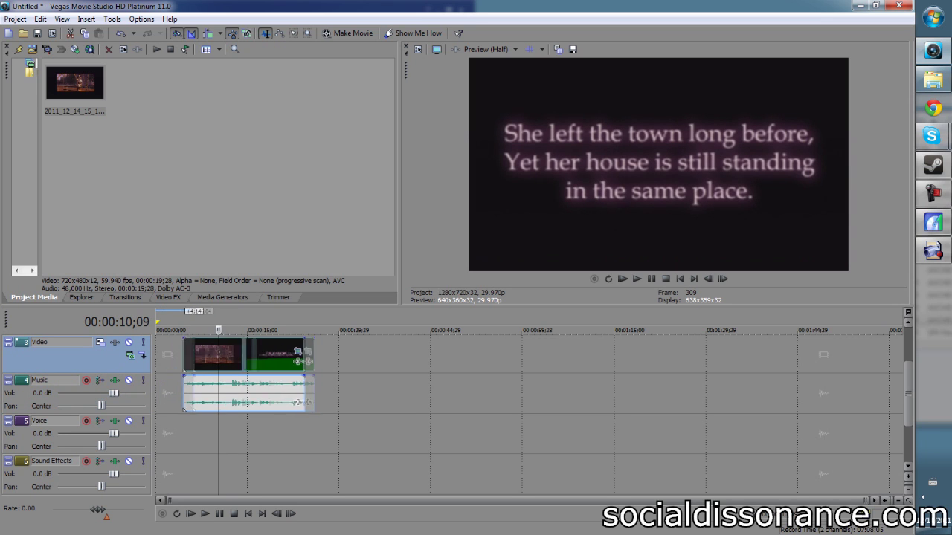
pyautogui.moveTo(297, 401); pyautogui.dragTo(270, 402)
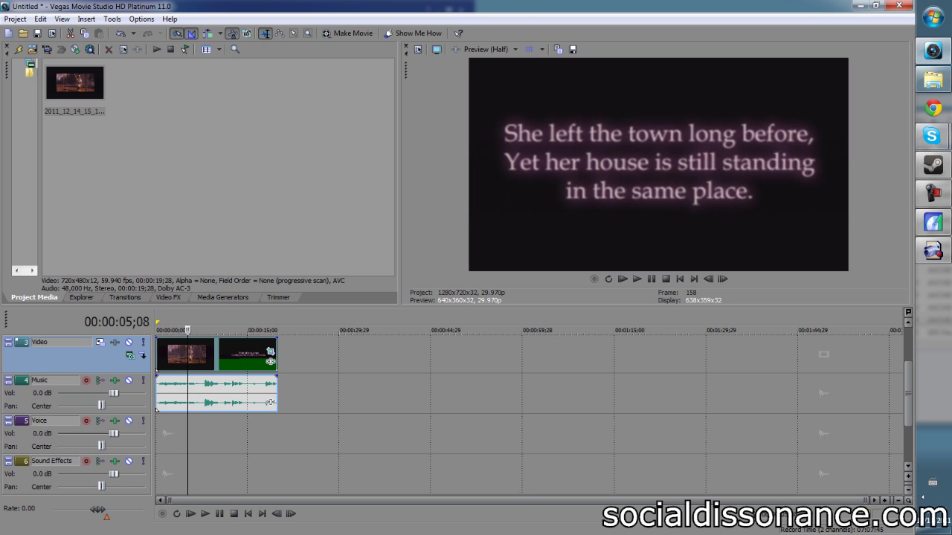
# With the playhead at 00:00:14;00, apply the Hauppauge filter package to the video clip as an event effect.
pyautogui.rightClick(223, 362)
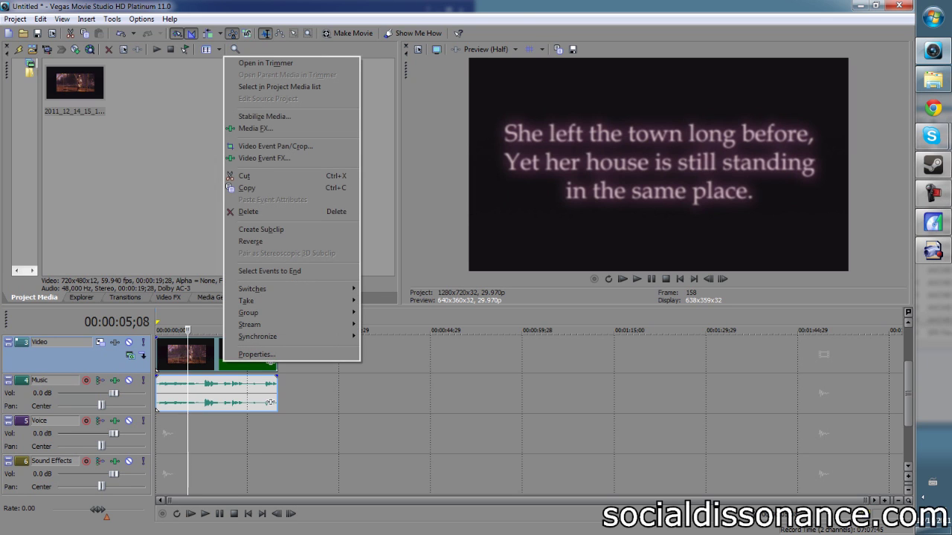
pyautogui.click(221, 360)
pyautogui.click(241, 361)
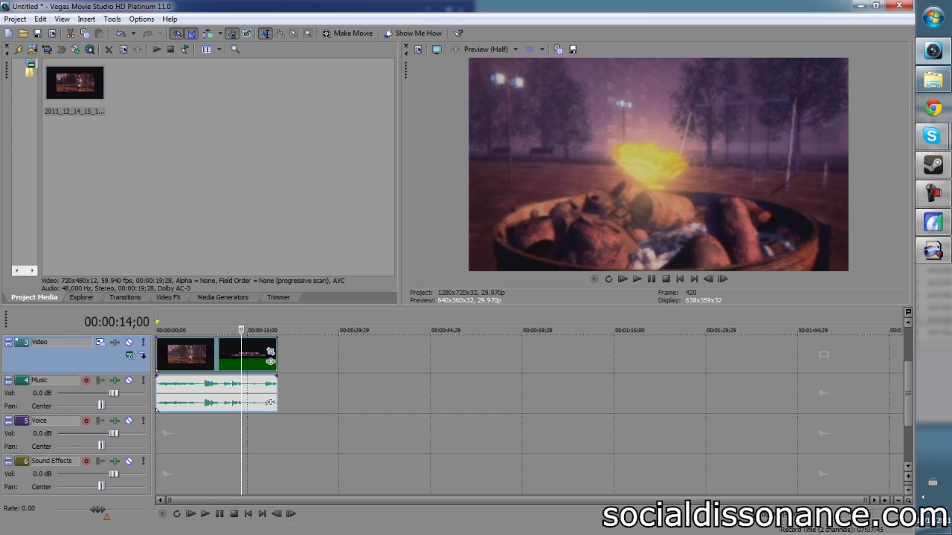
pyautogui.rightClick(241, 350)
pyautogui.moveTo(268, 313)
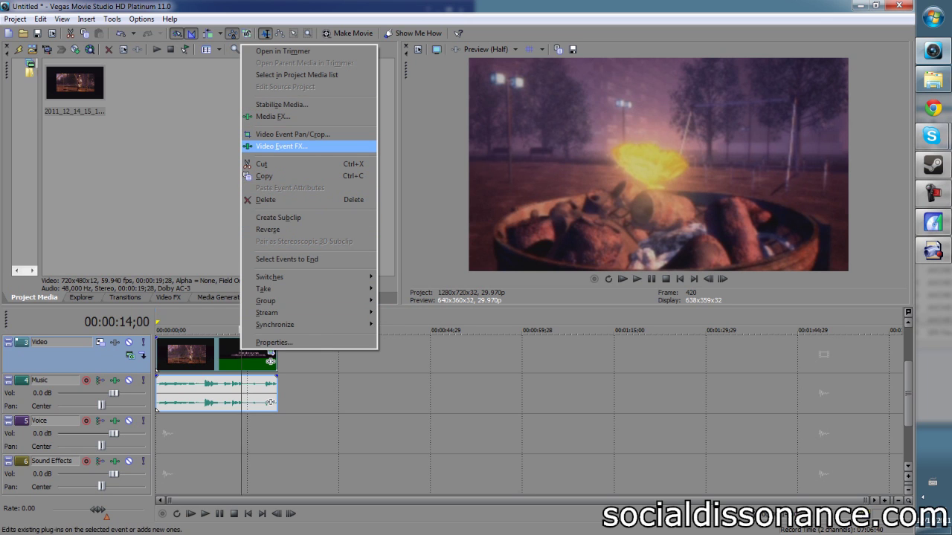
pyautogui.click(282, 147)
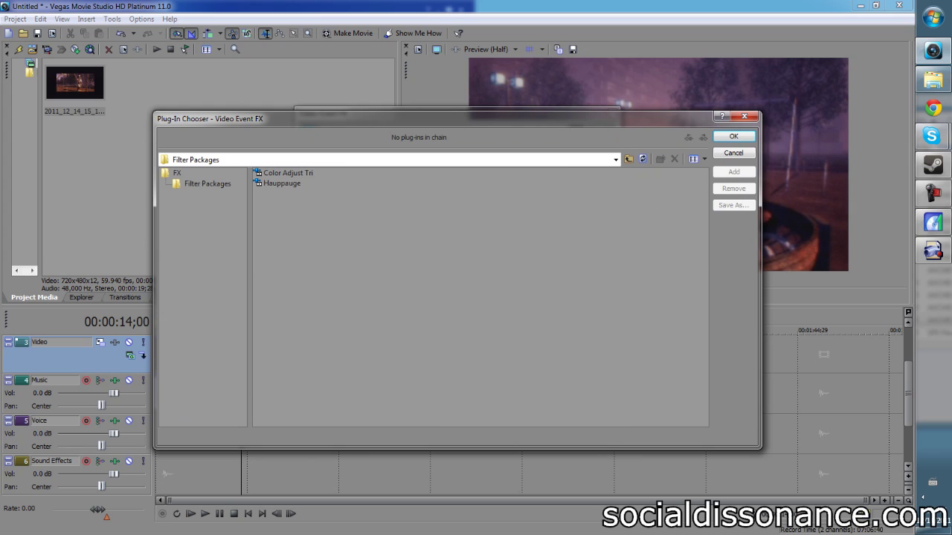
pyautogui.click(282, 183)
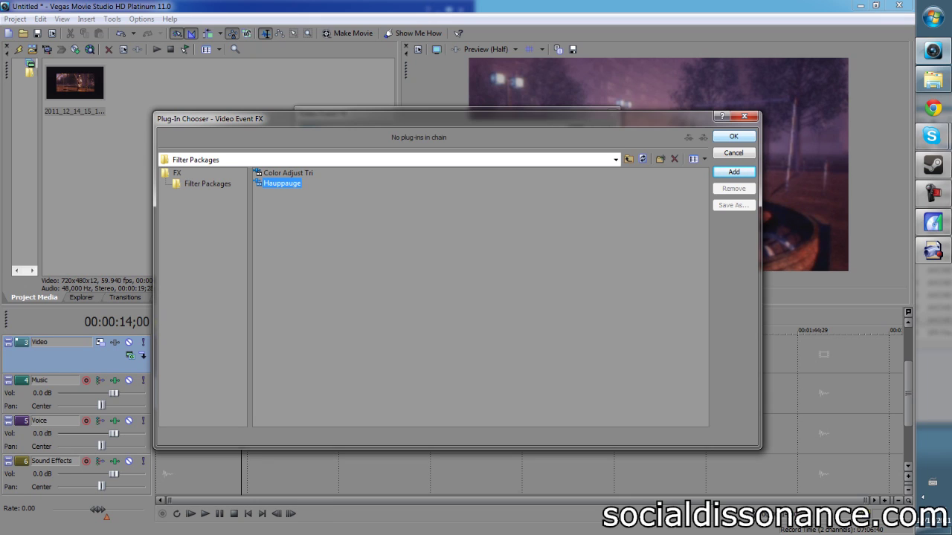
pyautogui.click(734, 137)
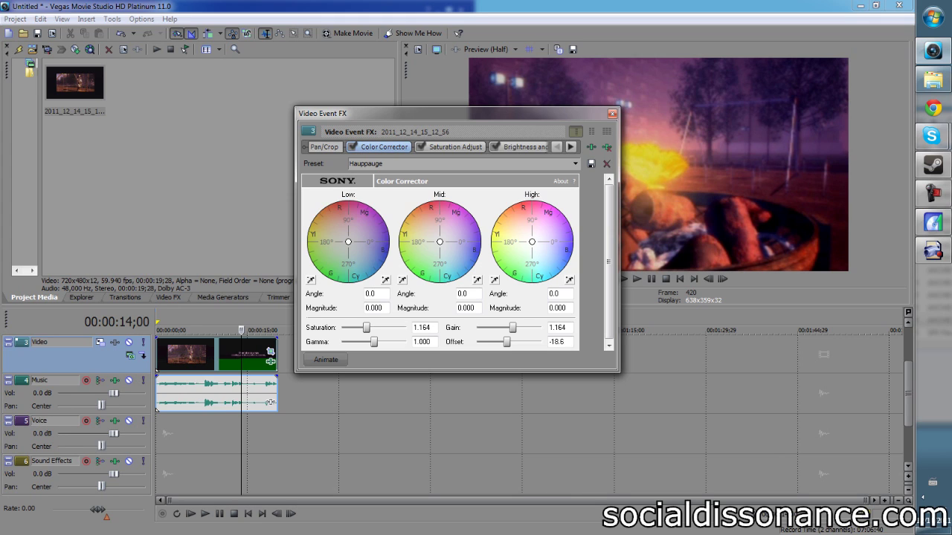
# Review the Hauppauge preset's Color Corrector, Saturation Adjust, and Brightness and Contrast settings, and close the event effects.
pyautogui.moveTo(609, 260); pyautogui.dragTo(609, 262)
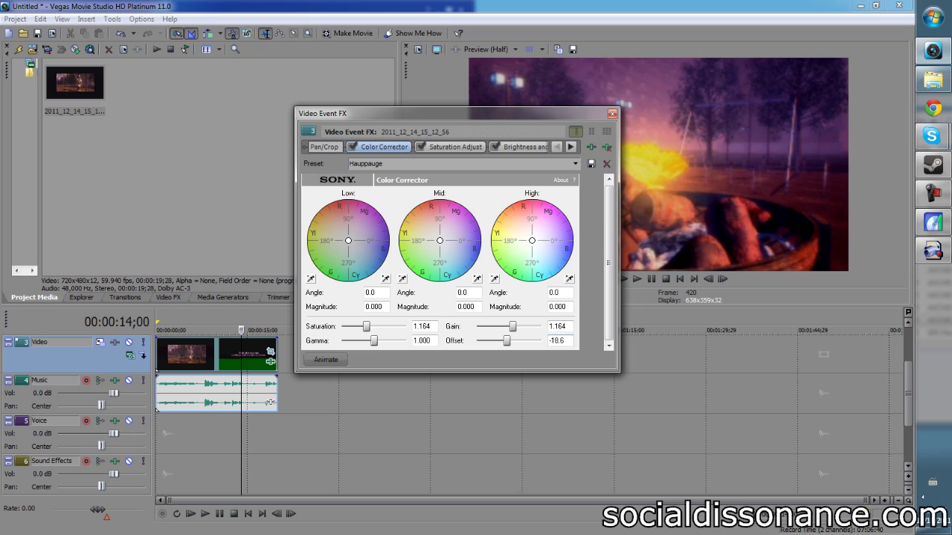
pyautogui.click(455, 147)
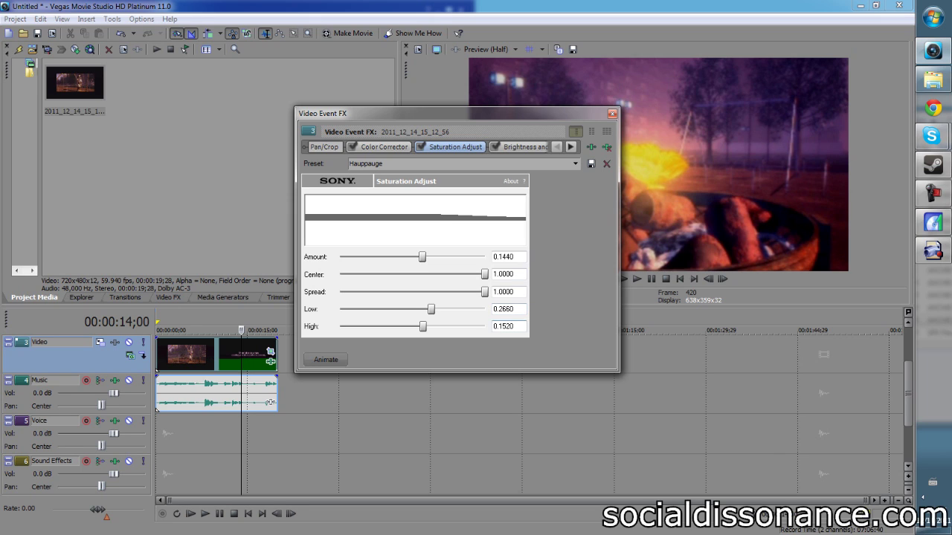
pyautogui.click(570, 147)
pyautogui.click(437, 148)
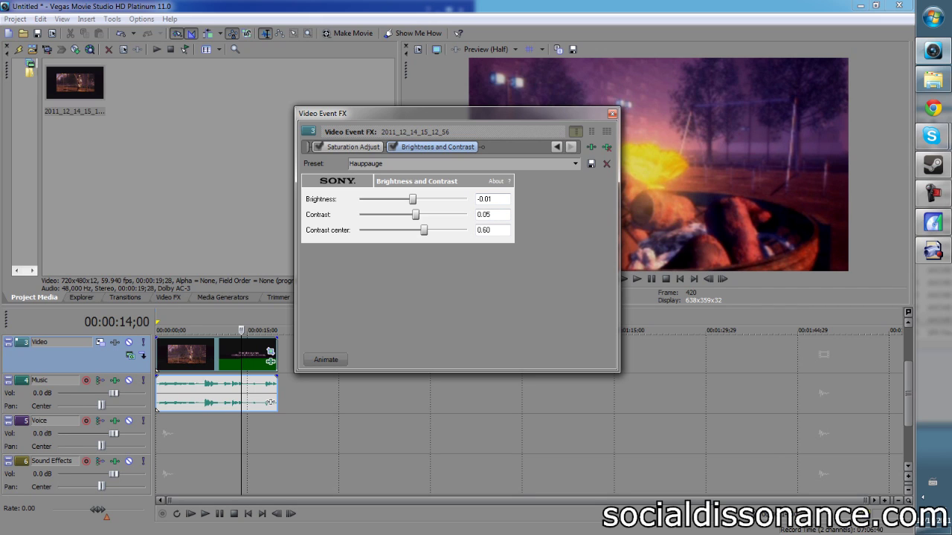
pyautogui.click(612, 113)
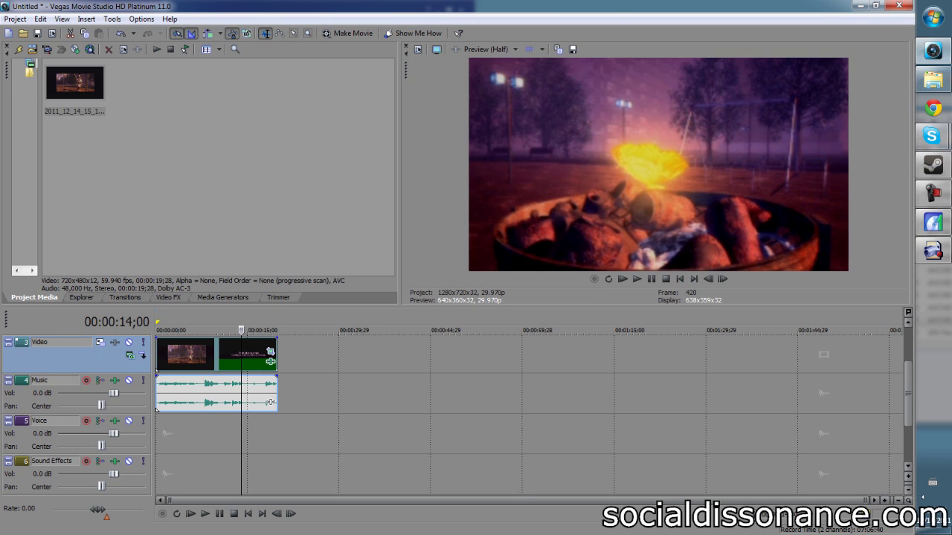
# Open the recent project Halloween Redone.vf without saving the untitled project.
pyautogui.click(182, 354)
pyautogui.click(236, 330)
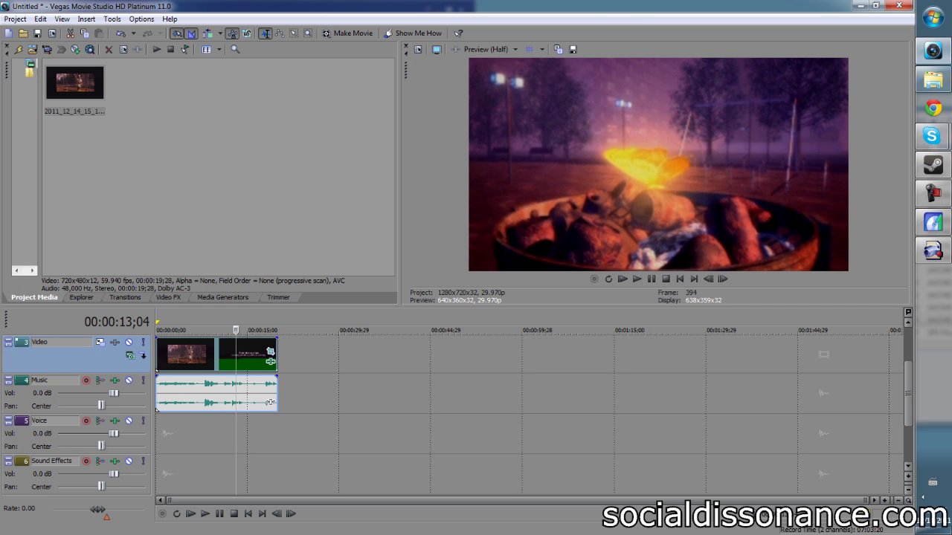
pyautogui.click(15, 19)
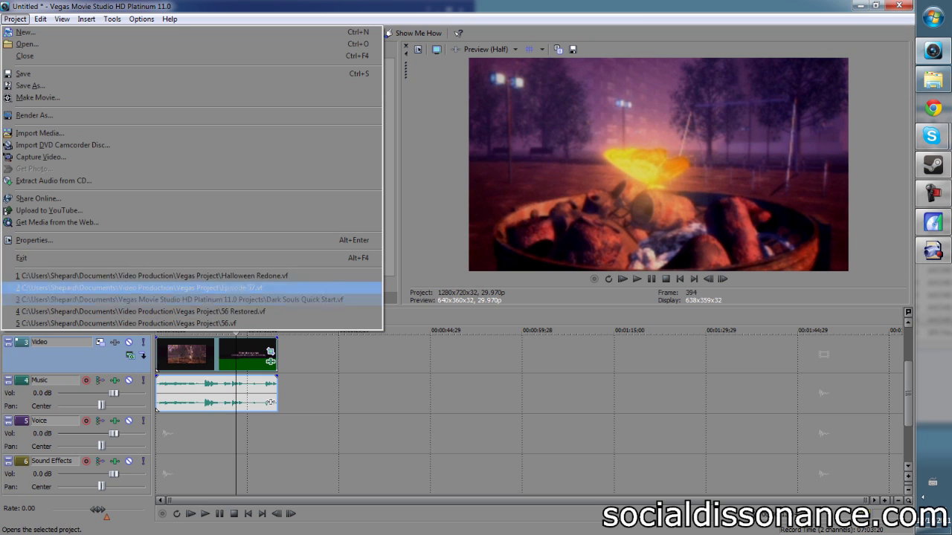
pyautogui.click(154, 276)
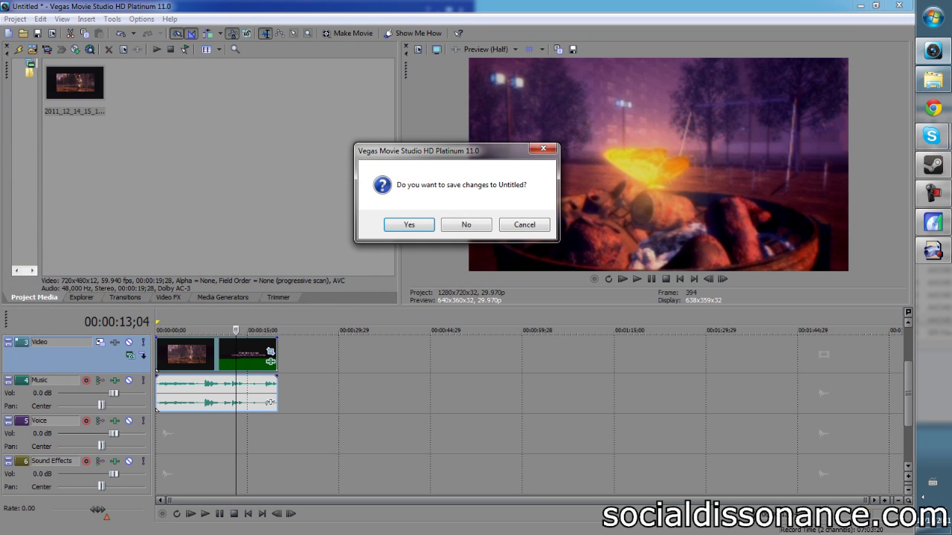
pyautogui.press('n')
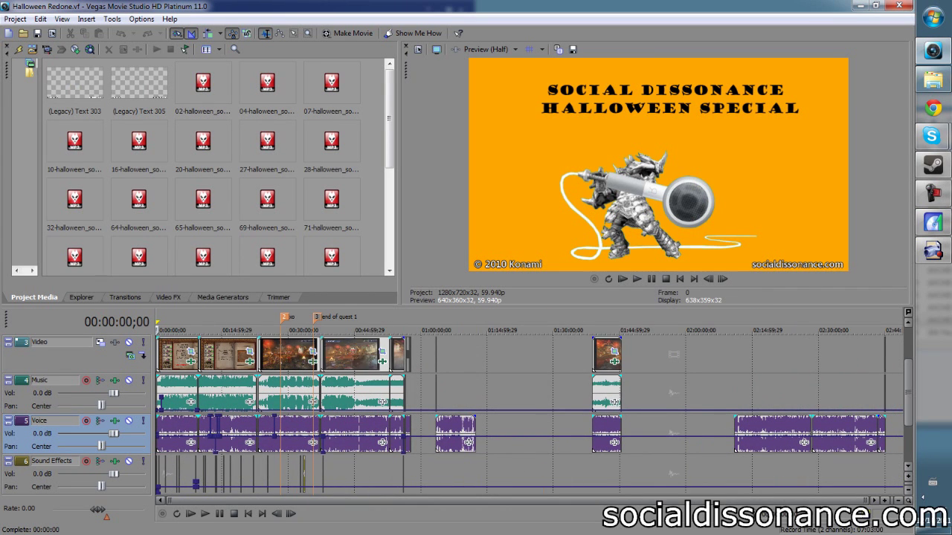
# Preview the opening part of the Halloween project at several points, ending at the title card near 00:09:30;27.
pyautogui.click(884, 502)
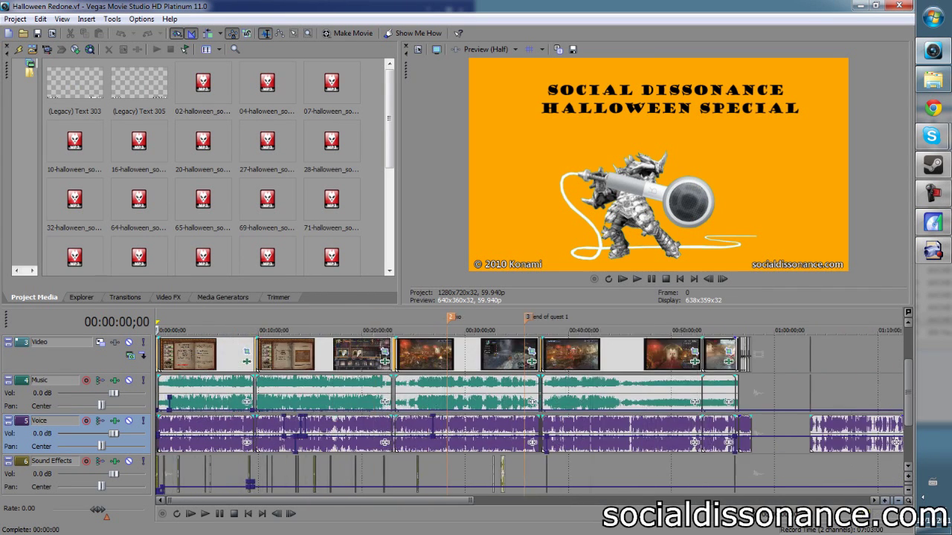
pyautogui.moveTo(907, 395); pyautogui.dragTo(908, 362)
pyautogui.click(382, 356)
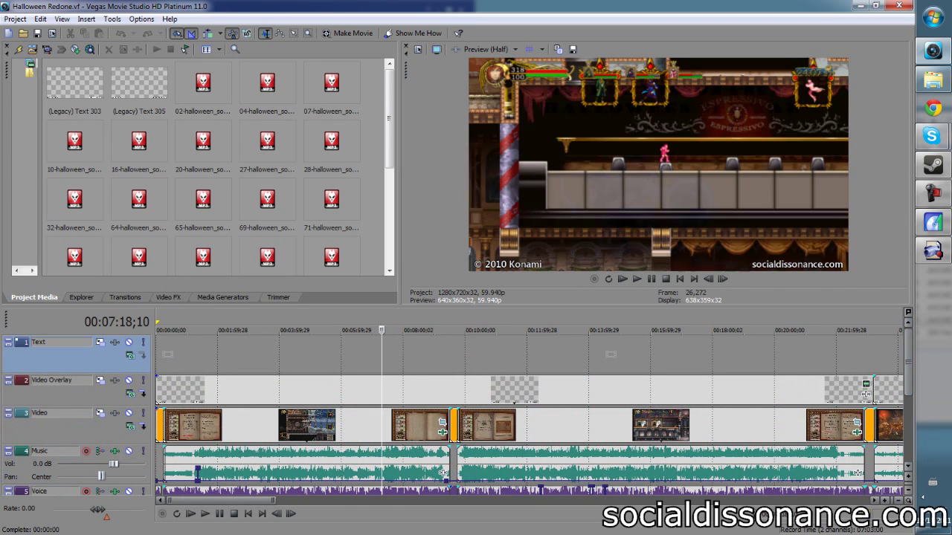
pyautogui.click(313, 356)
pyautogui.click(253, 356)
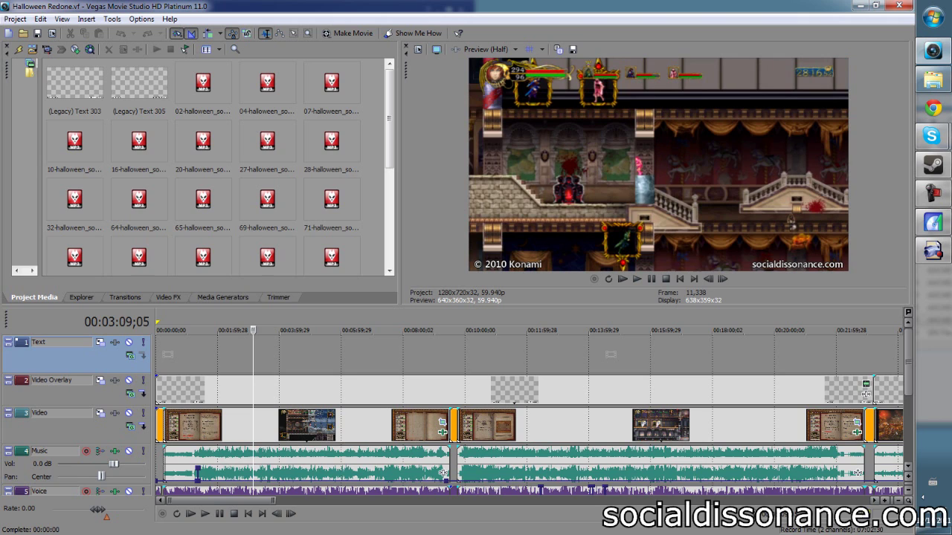
pyautogui.click(319, 356)
pyautogui.click(450, 355)
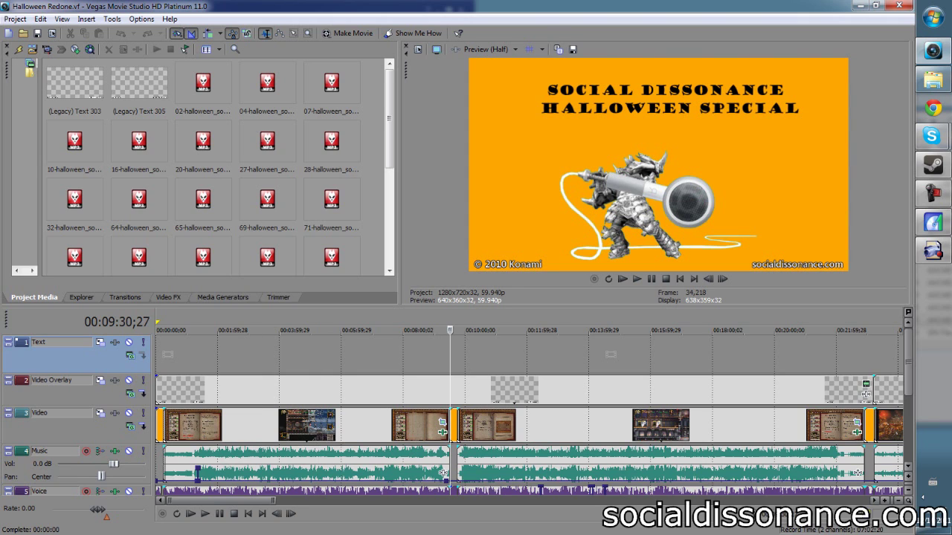
# Inspect the text and placement of the generated copyright media on the Video Overlay track at 00:02:08;20.
pyautogui.click(873, 379)
pyautogui.click(222, 389)
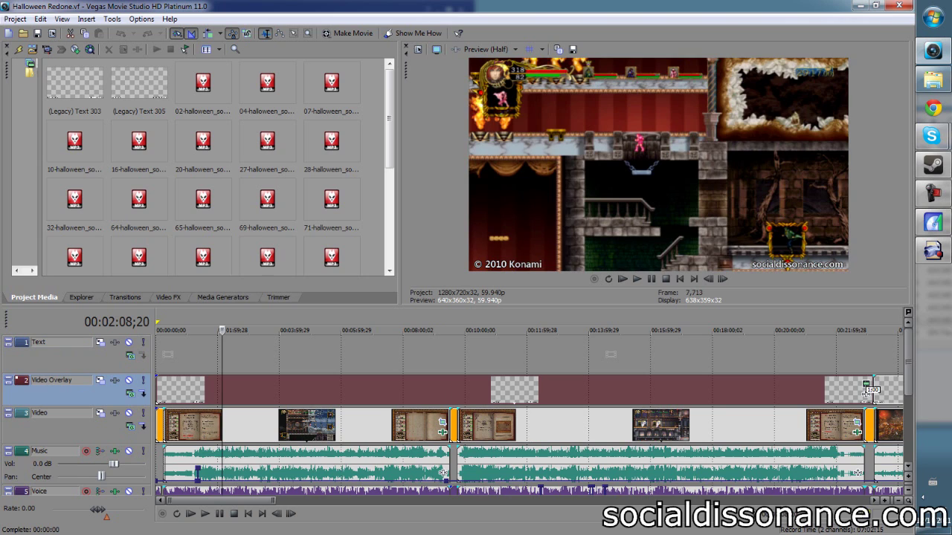
pyautogui.rightClick(222, 383)
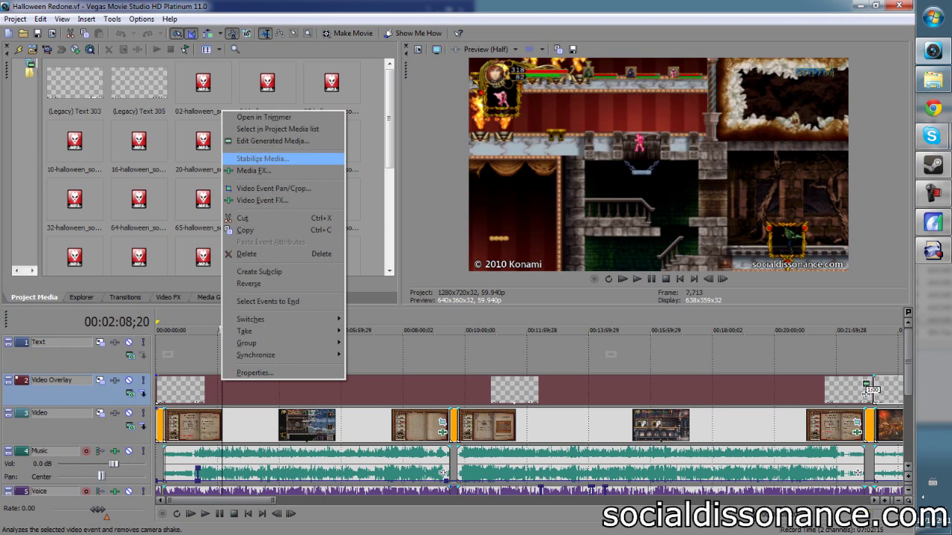
pyautogui.click(267, 142)
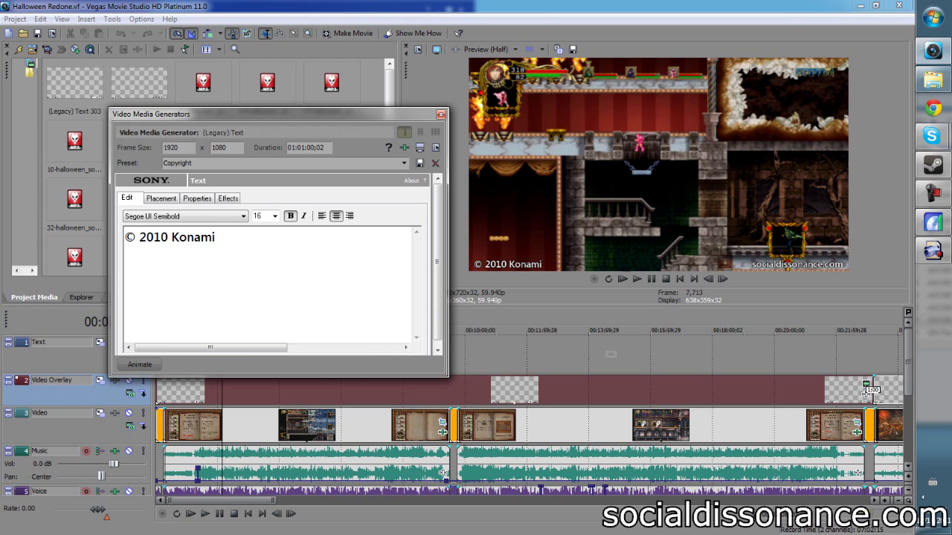
pyautogui.moveTo(211, 347); pyautogui.dragTo(323, 347)
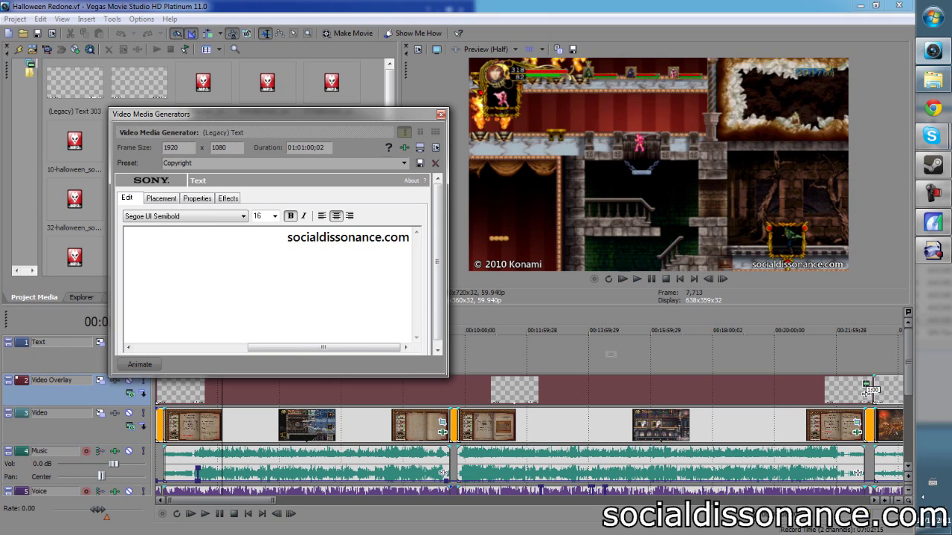
pyautogui.click(160, 197)
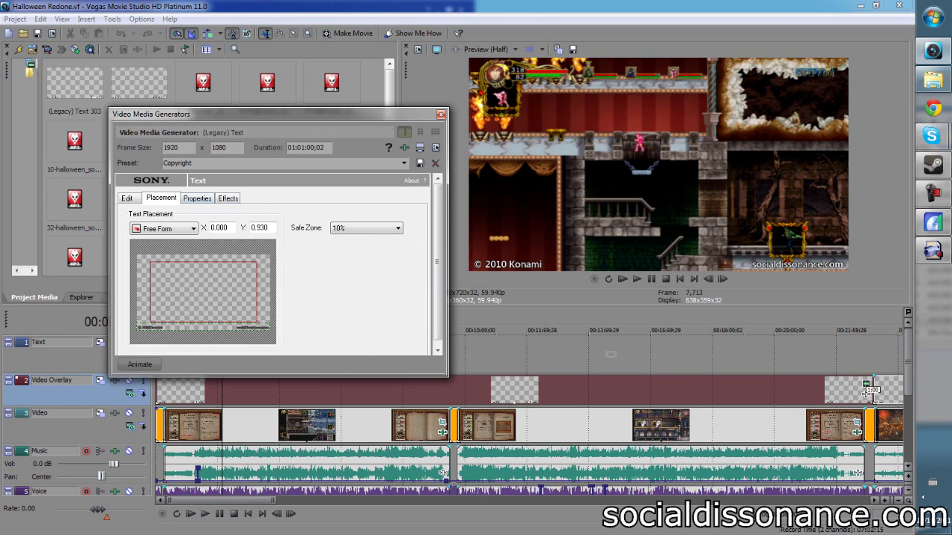
pyautogui.click(610, 354)
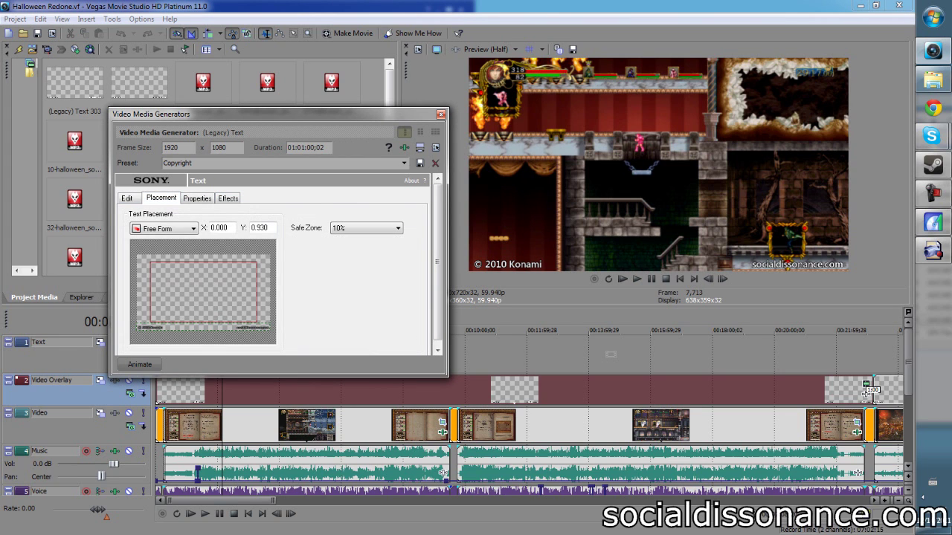
pyautogui.click(441, 115)
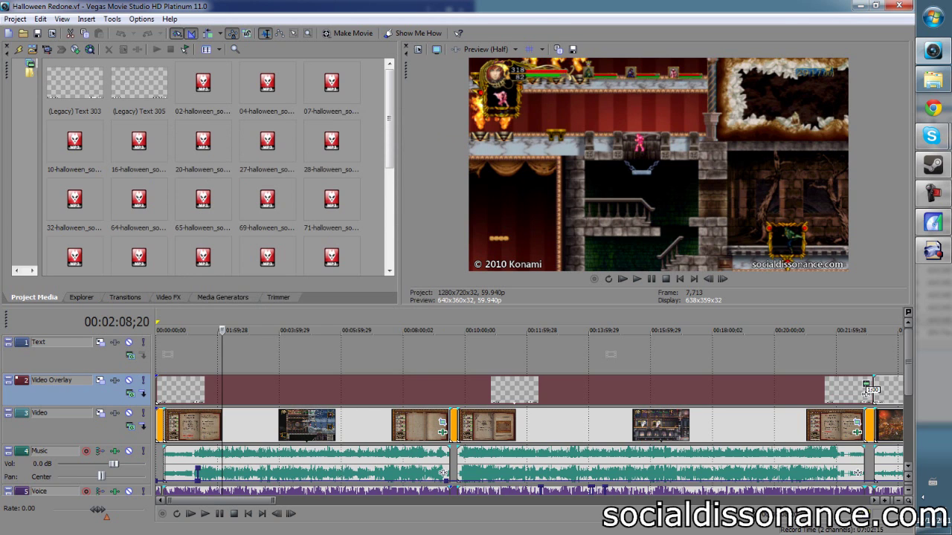
# Move the copyright overlay text slightly to placement X 0.009, Y 0.923 and close the media generator.
pyautogui.rightClick(392, 372)
pyautogui.click(446, 487)
pyautogui.rightClick(388, 381)
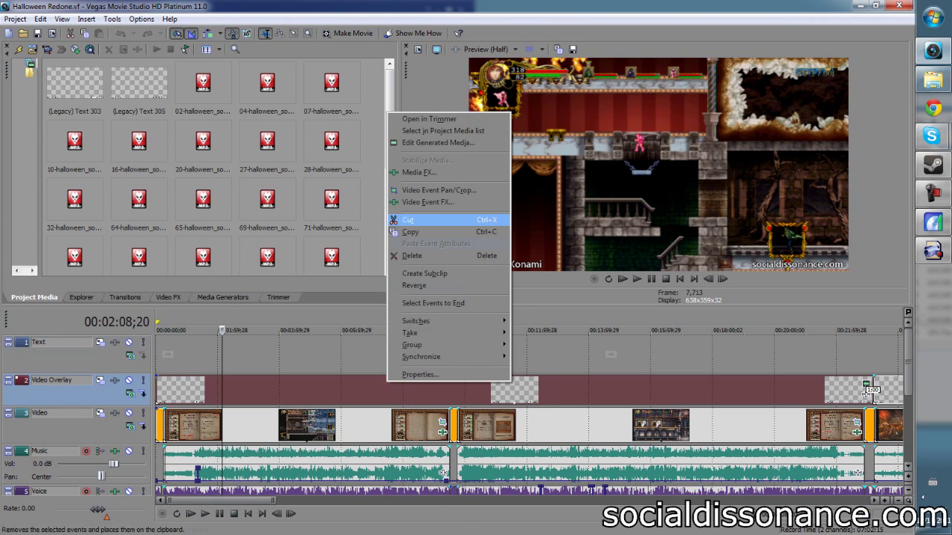
pyautogui.click(437, 142)
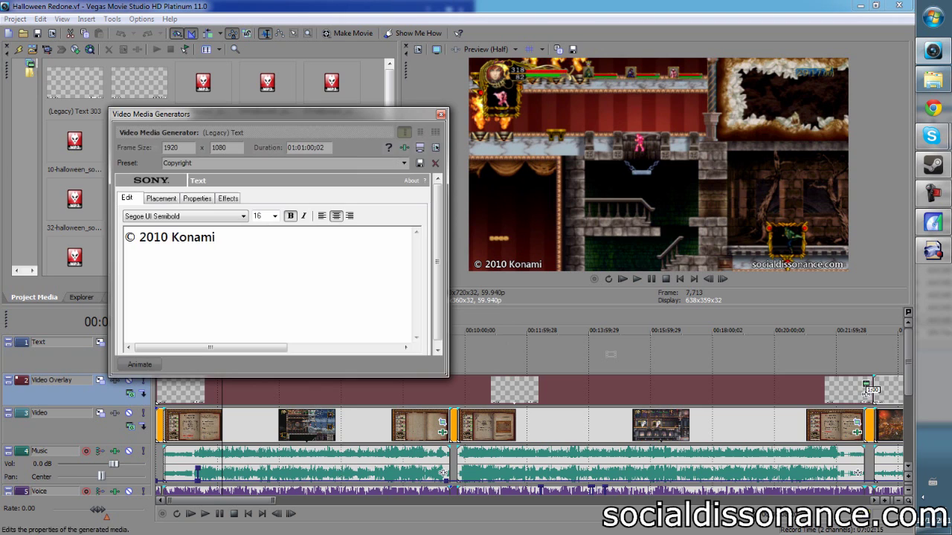
pyautogui.click(161, 199)
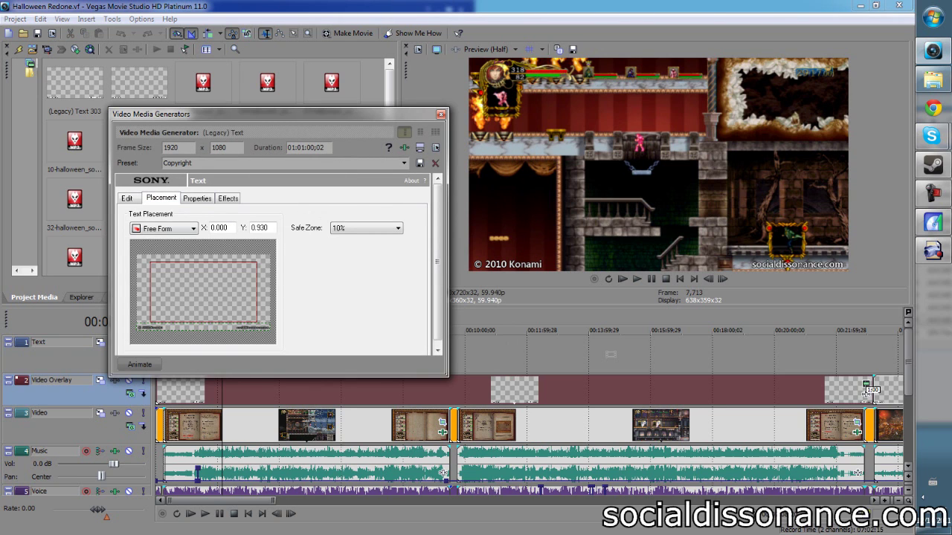
pyautogui.moveTo(186, 113); pyautogui.dragTo(327, 156)
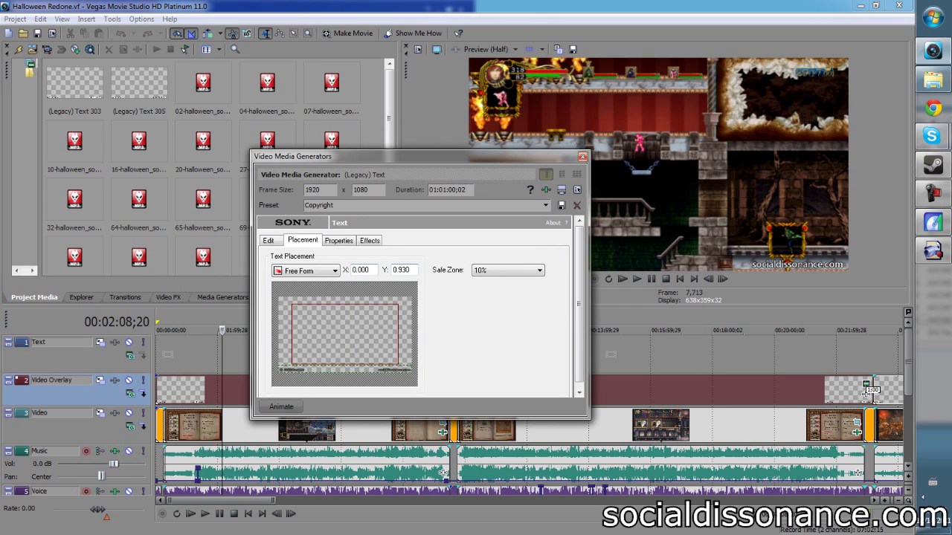
pyautogui.moveTo(345, 369); pyautogui.dragTo(346, 369)
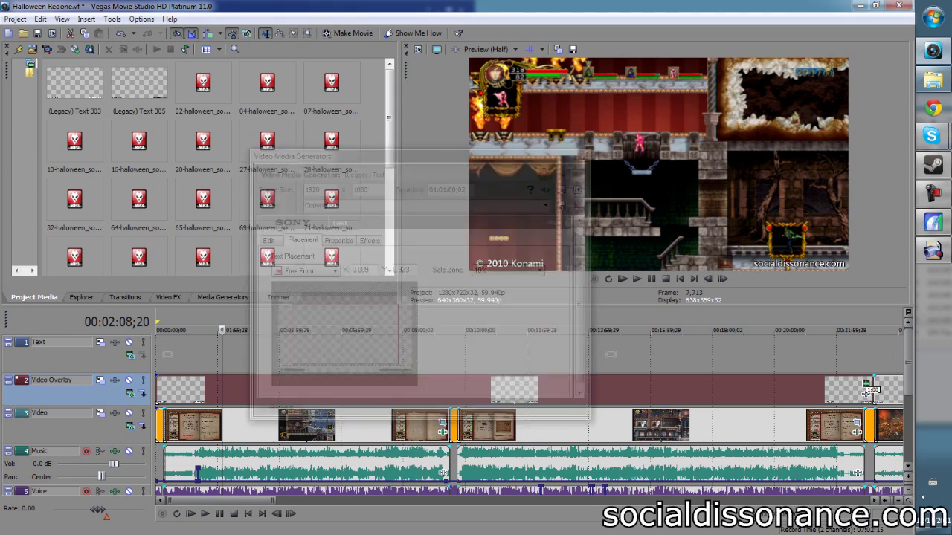
pyautogui.click(582, 157)
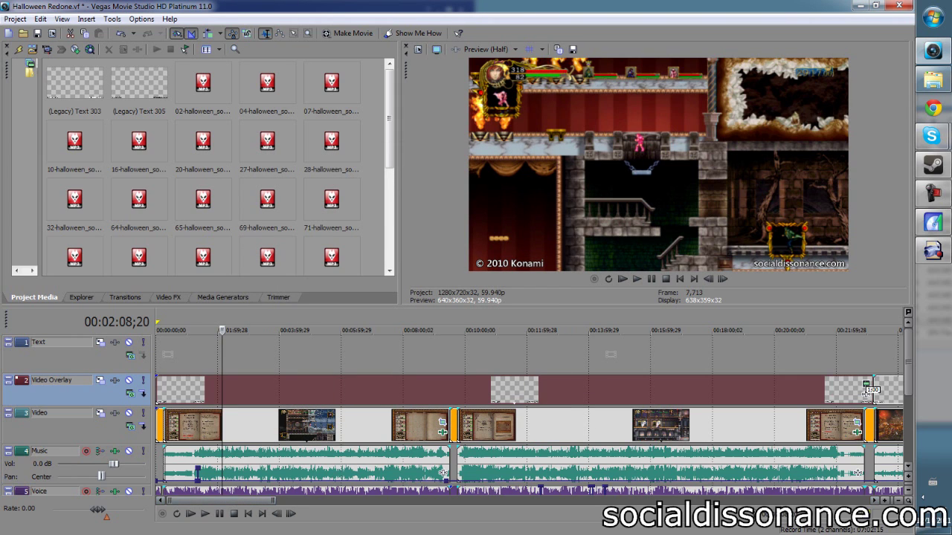
# Play the crossfade from the opening title card into the first gameplay clip, starting at 00:00:15;13.
pyautogui.click(158, 424)
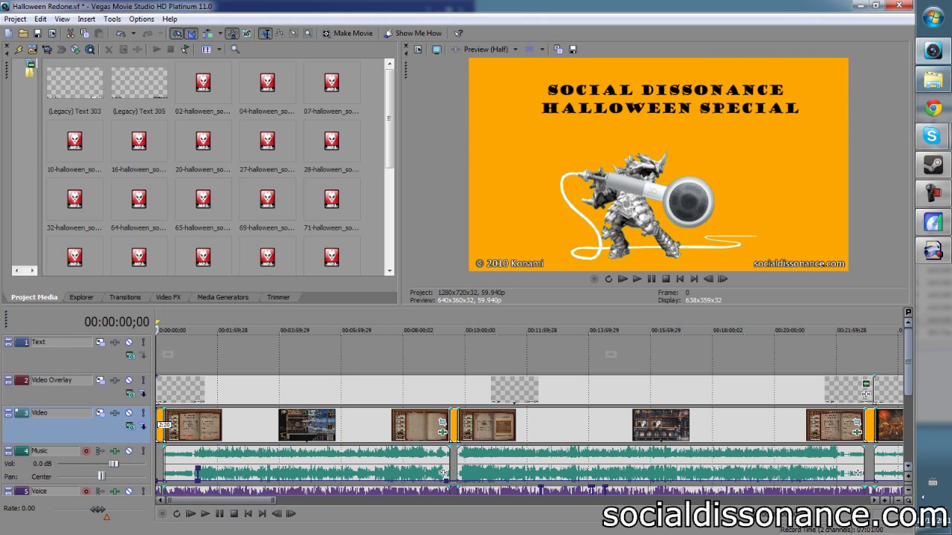
pyautogui.moveTo(908, 362)
pyautogui.mouseDown()
pyautogui.moveTo(907, 391)
pyautogui.moveTo(908, 378)
pyautogui.mouseUp()
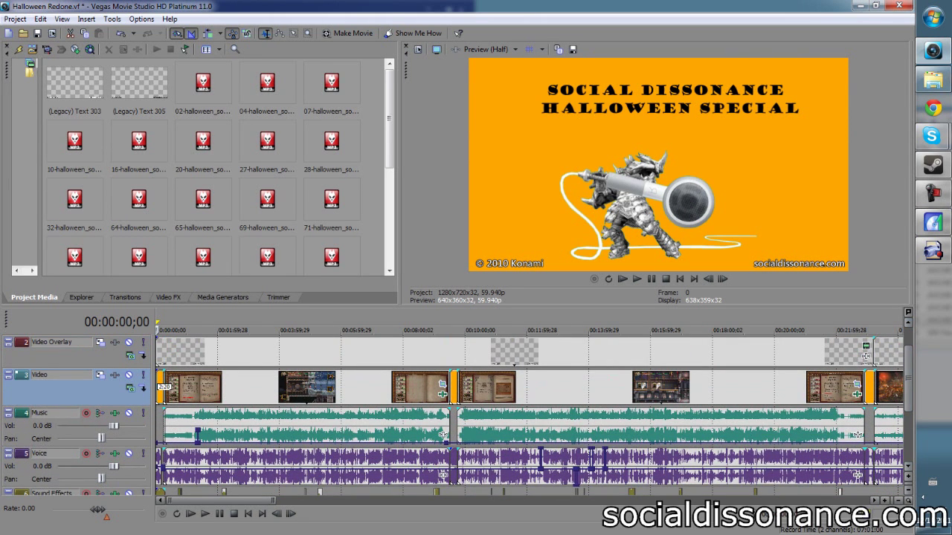
pyautogui.click(444, 387)
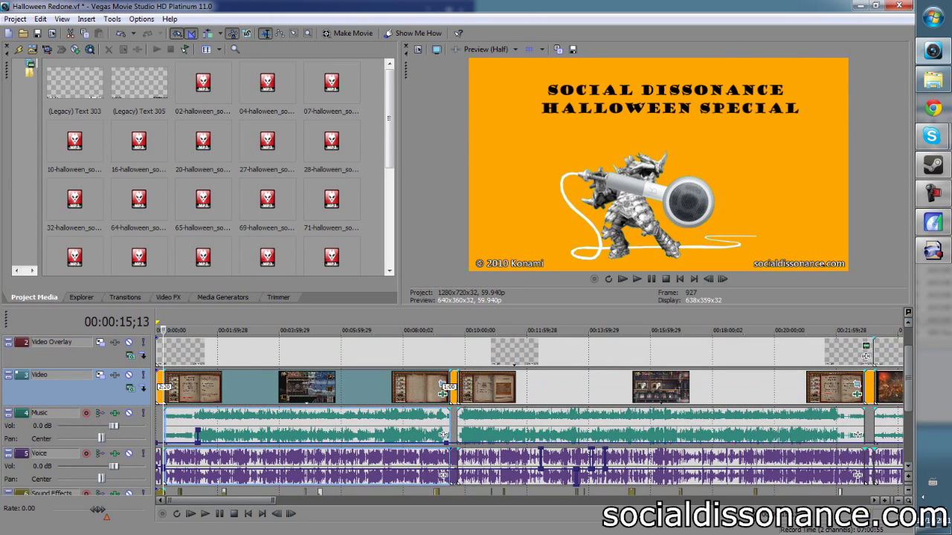
pyautogui.scroll(10, 444, 388)
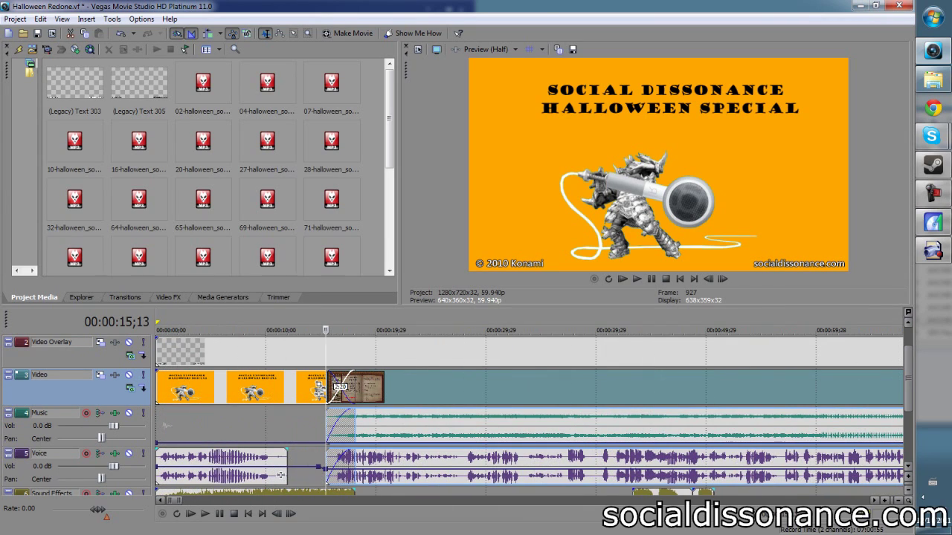
pyautogui.moveTo(364, 387)
pyautogui.mouseDown()
pyautogui.moveTo(420, 387)
pyautogui.moveTo(336, 387)
pyautogui.mouseUp()
pyautogui.click(332, 426)
pyautogui.click(332, 426)
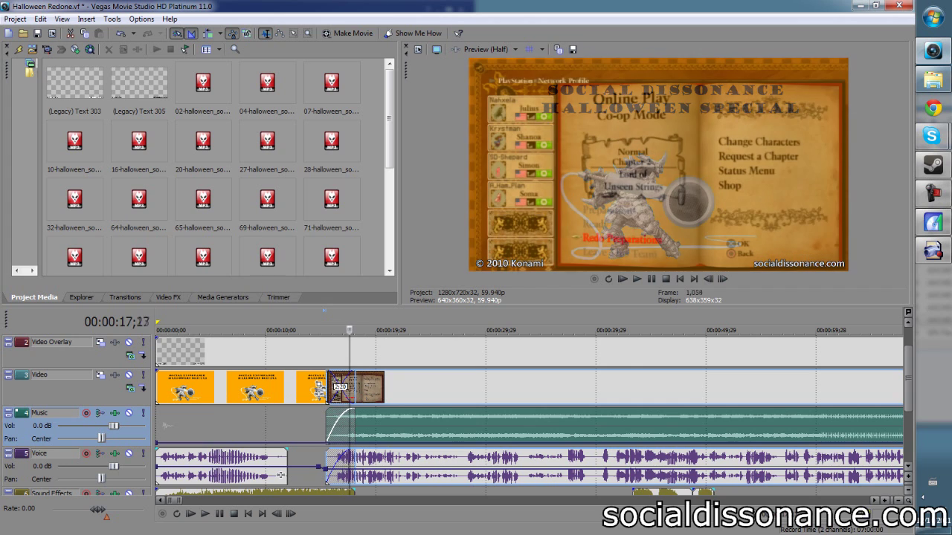
pyautogui.press('space')
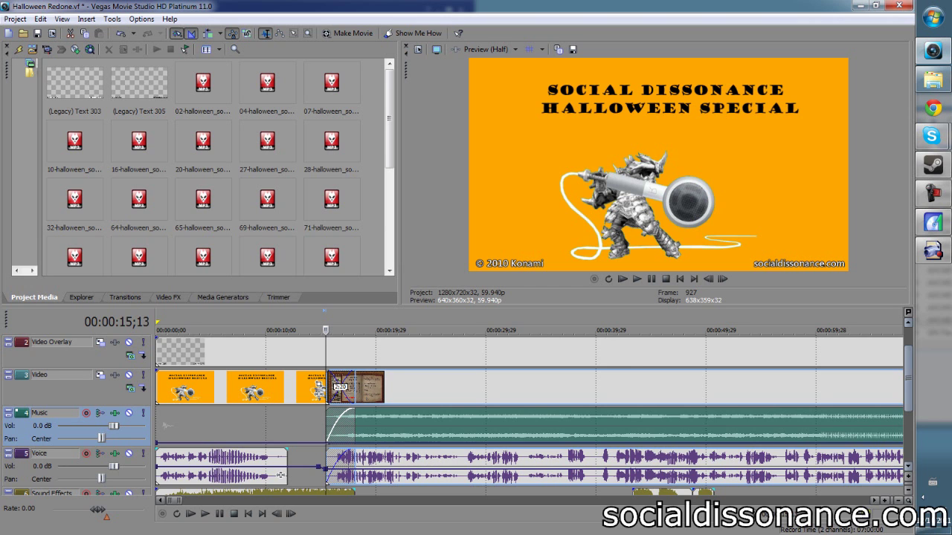
# Select the first Voice clip at 00:00:02;22 and bring up the Skype window.
pyautogui.scroll(-2, 757, 436)
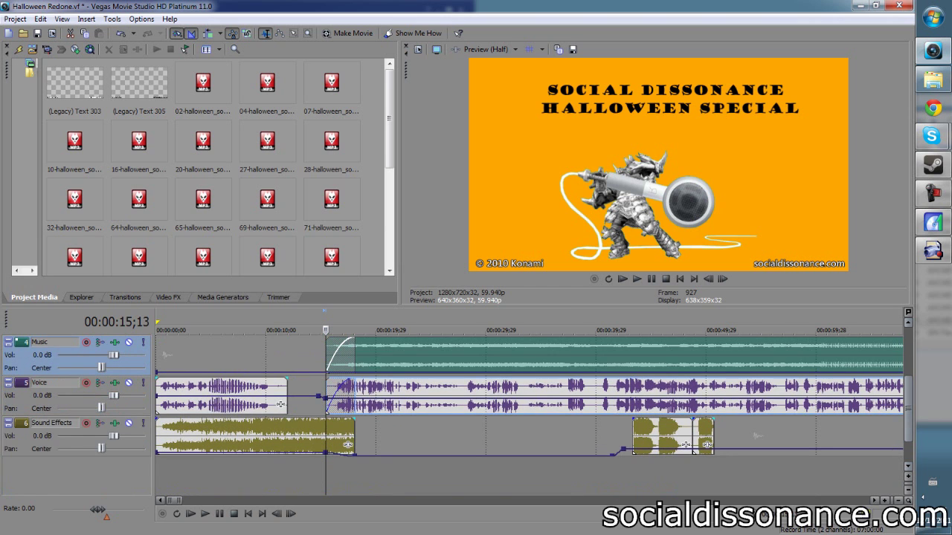
pyautogui.scroll(2, 534, 414)
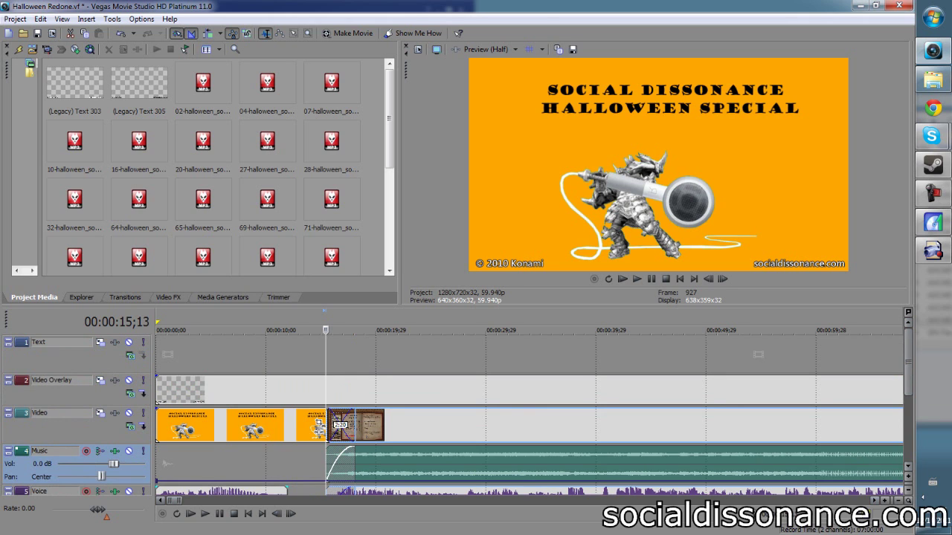
pyautogui.click(186, 492)
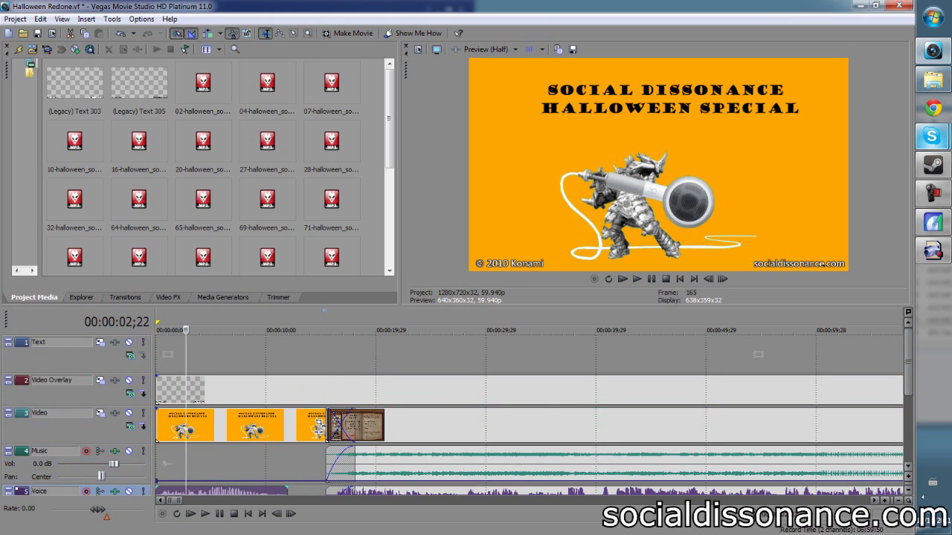
pyautogui.moveTo(932, 136)
pyautogui.click(838, 74)
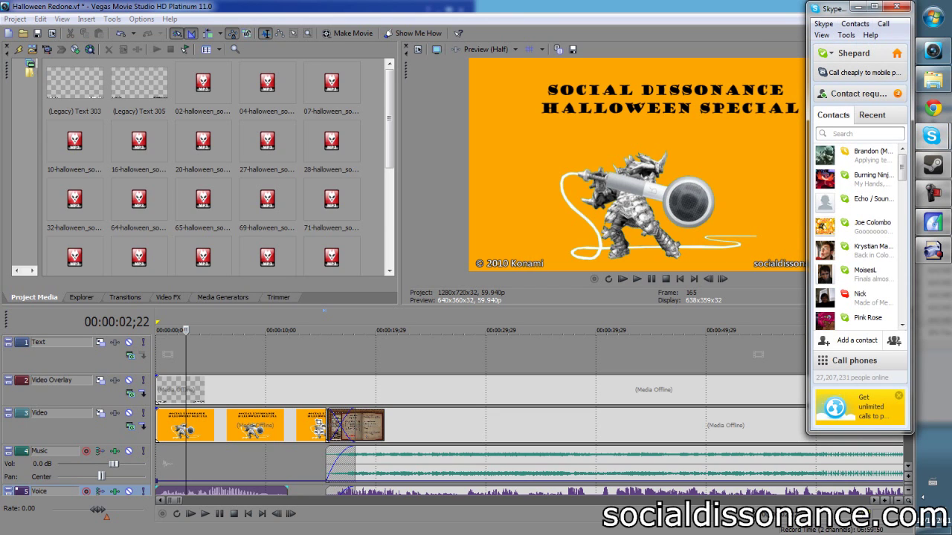
# Switch to Pamela for Skype to view its Skype recordings list, and put both it and the Skype window away.
pyautogui.click(922, 496)
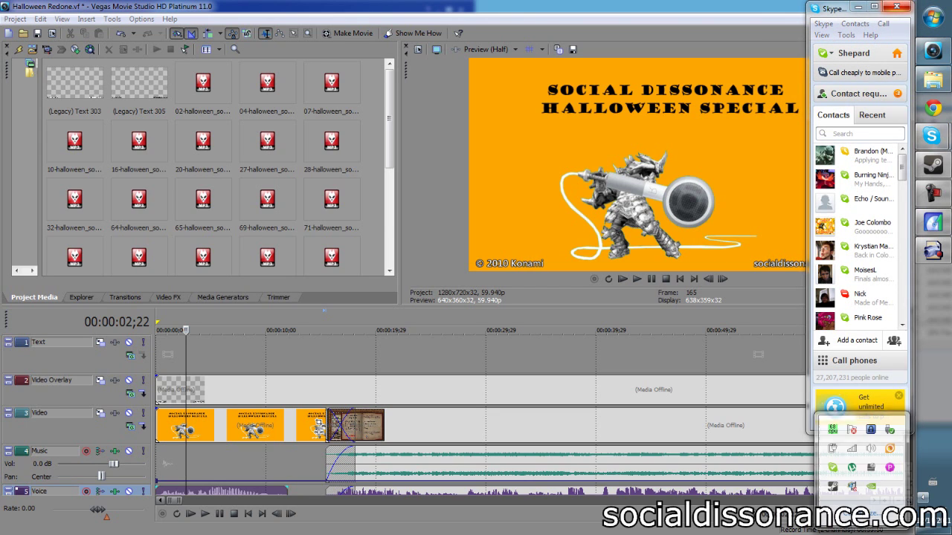
pyautogui.click(889, 466)
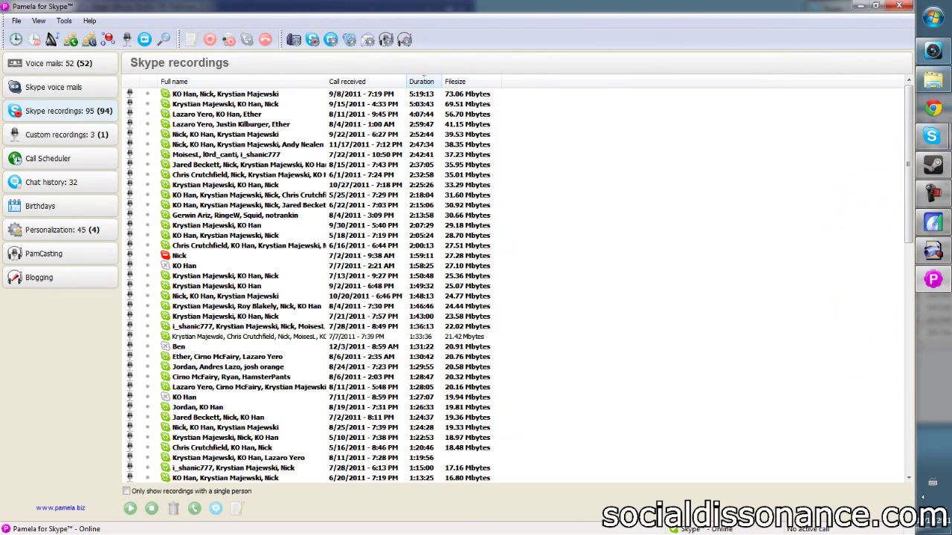
pyautogui.moveTo(475, 6); pyautogui.dragTo(494, 183)
pyautogui.click(882, 182)
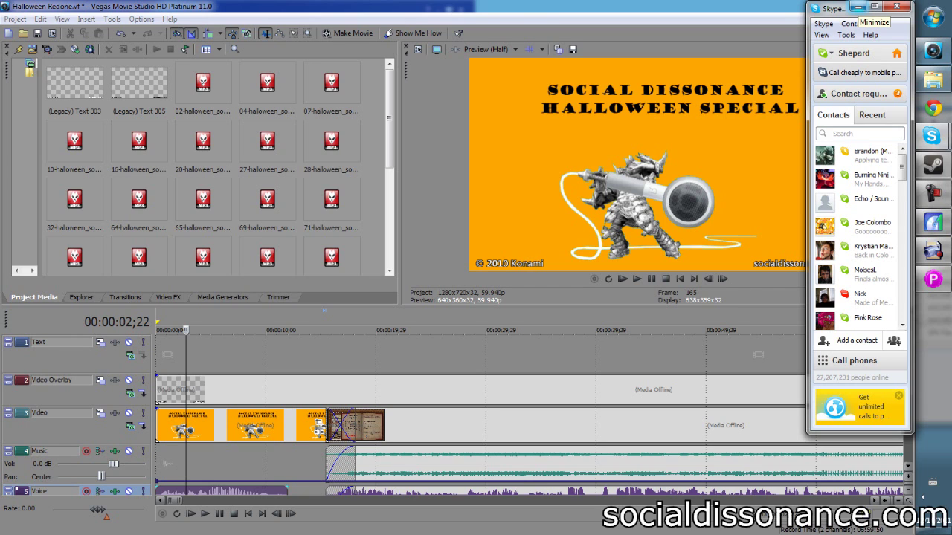
pyautogui.click(858, 7)
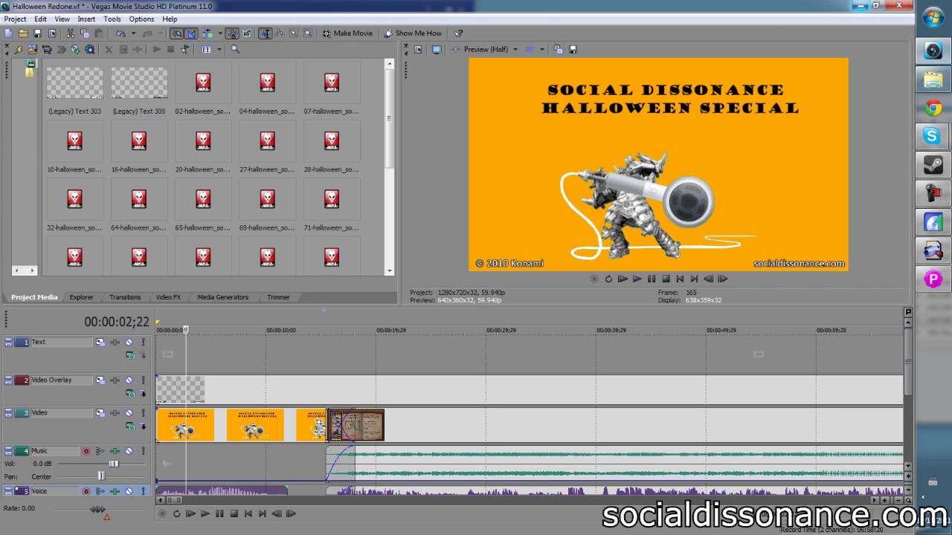
# Launch Audacity and open the most recently used voice WAV file, making a copy of it before editing.
pyautogui.moveTo(933, 50)
pyautogui.click(933, 17)
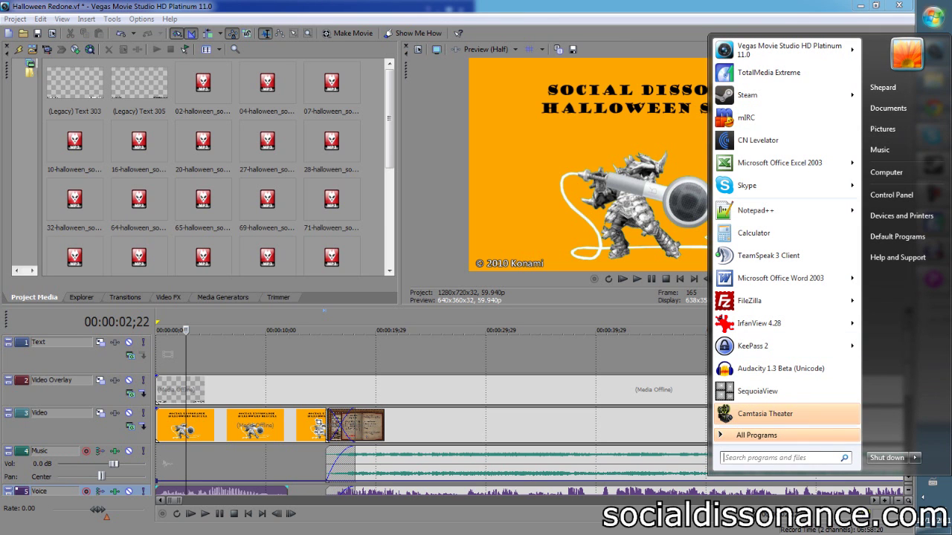
pyautogui.click(781, 369)
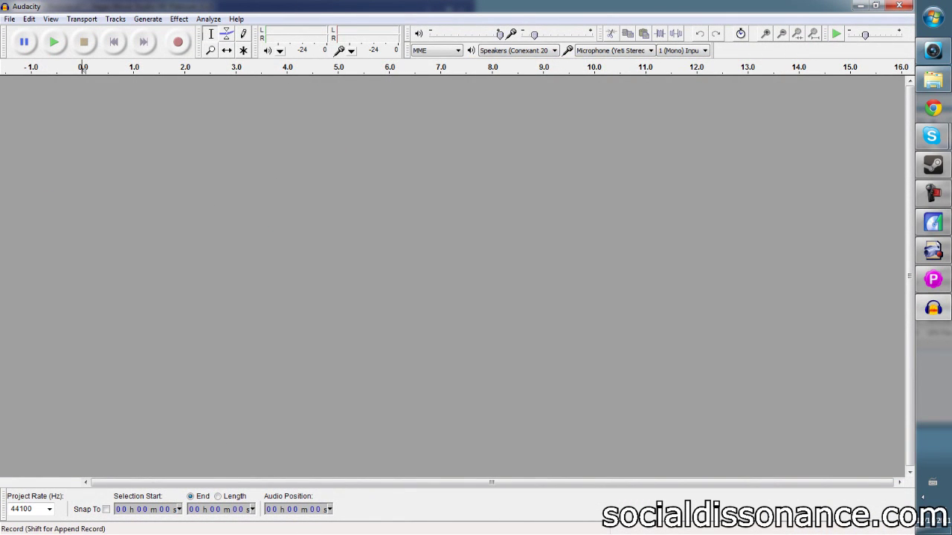
pyautogui.click(179, 18)
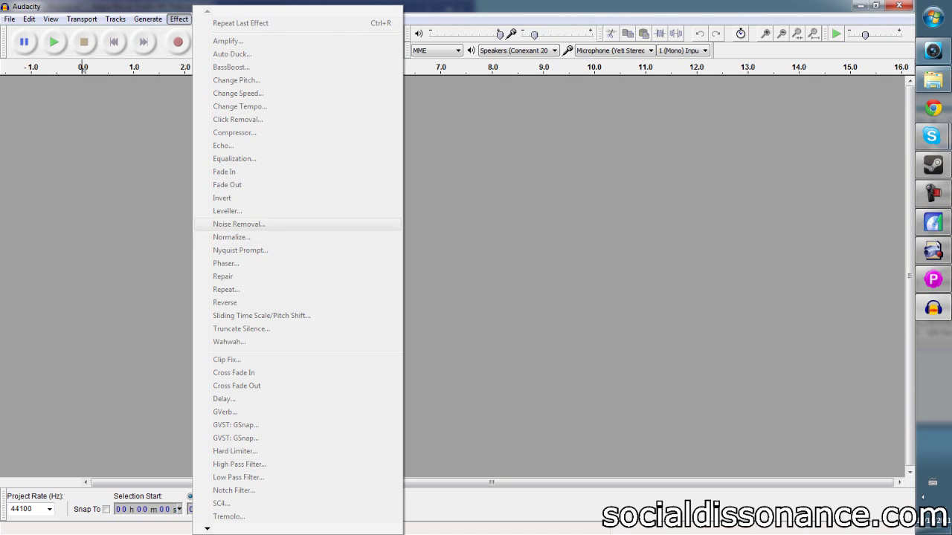
pyautogui.moveTo(50, 19)
pyautogui.click(9, 19)
pyautogui.click(10, 19)
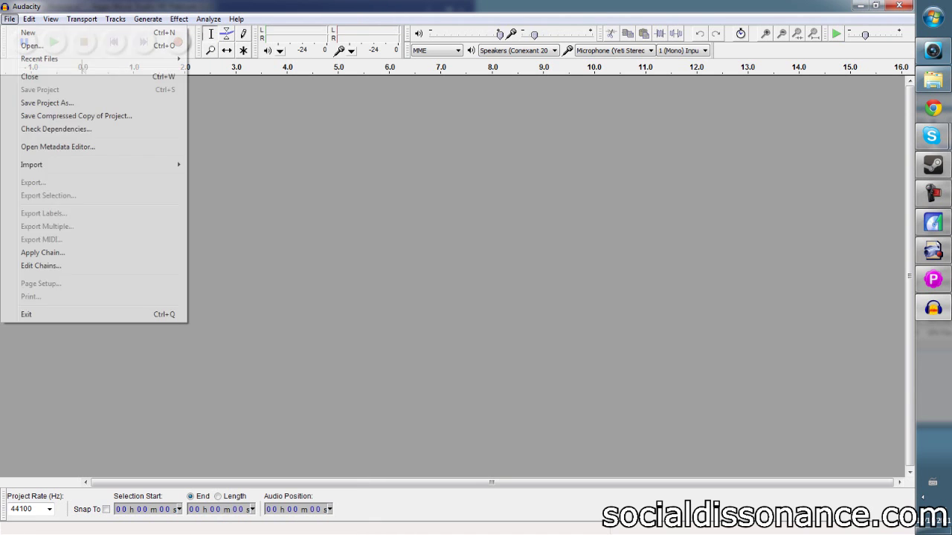
pyautogui.moveTo(89, 58)
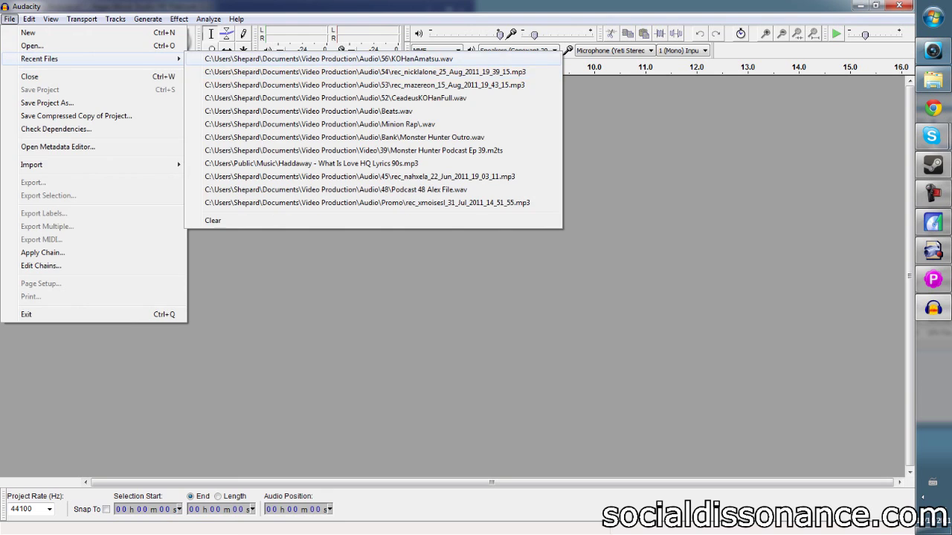
pyautogui.click(298, 57)
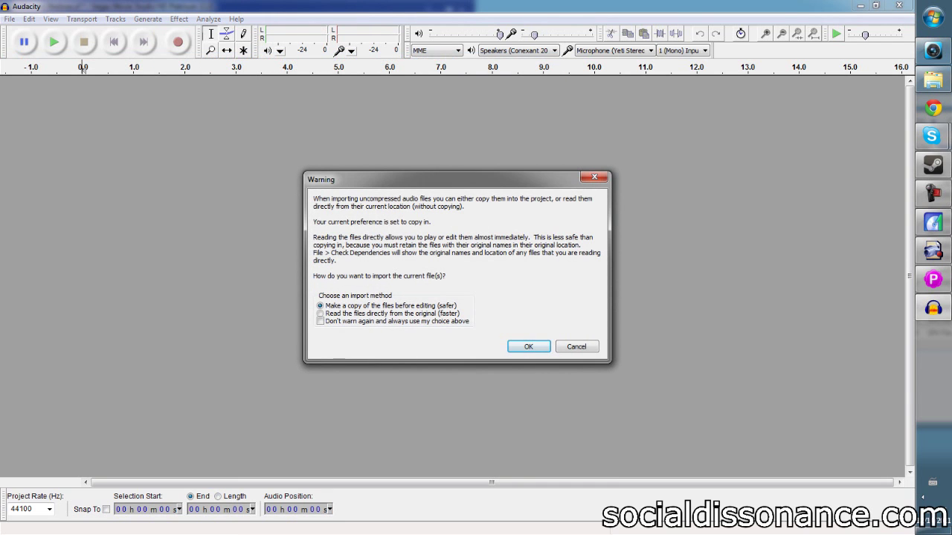
pyautogui.press('Return')
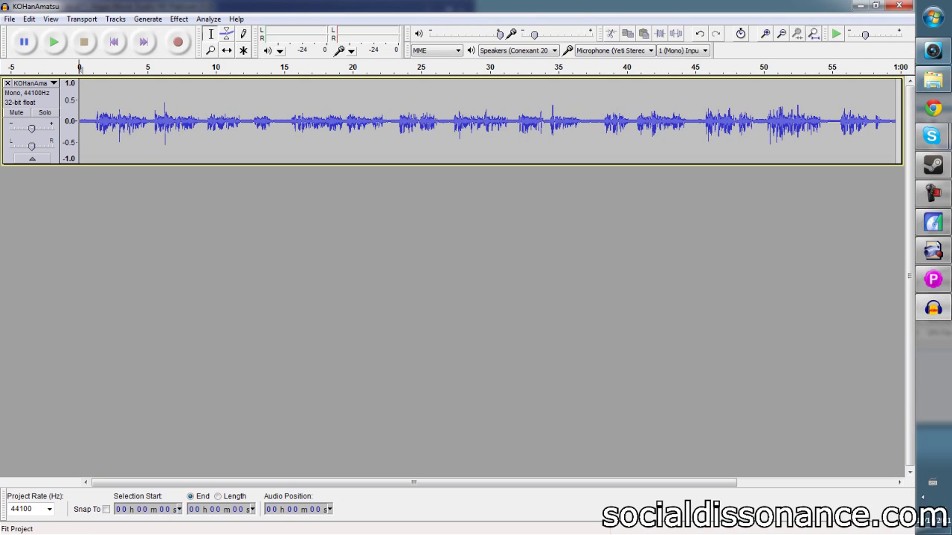
# Normalize the entire voice track to a maximum amplitude of -1.0 dB with DC offset removal.
pyautogui.moveTo(896, 119); pyautogui.dragTo(79, 119)
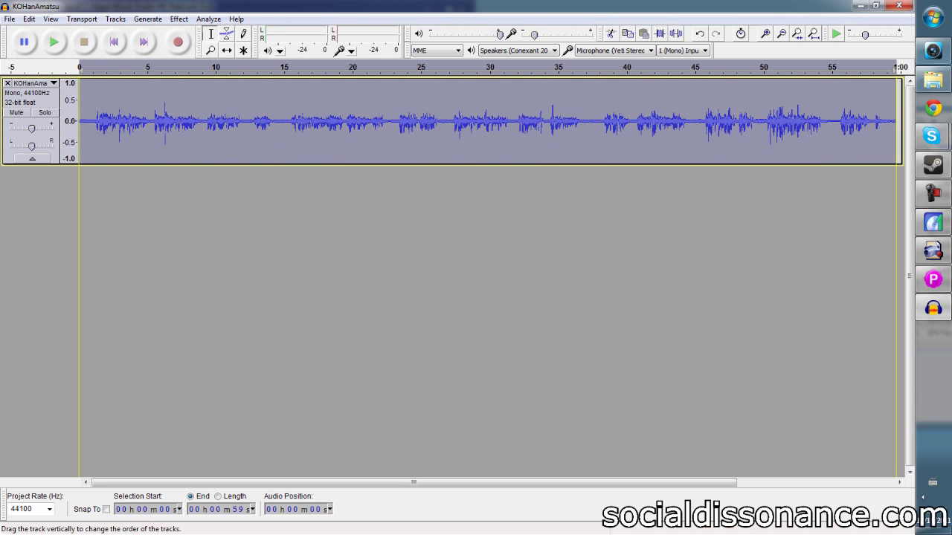
pyautogui.click(178, 18)
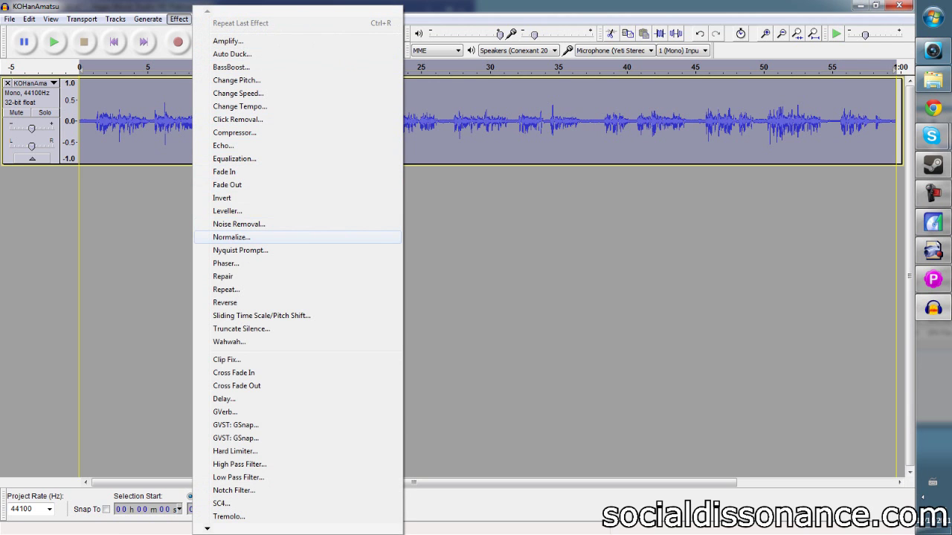
pyautogui.click(232, 237)
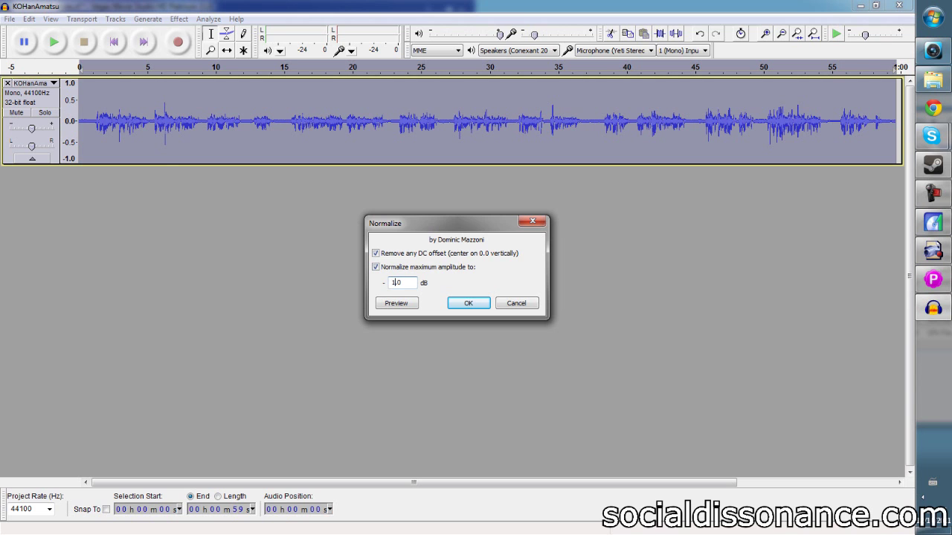
pyautogui.press('Return')
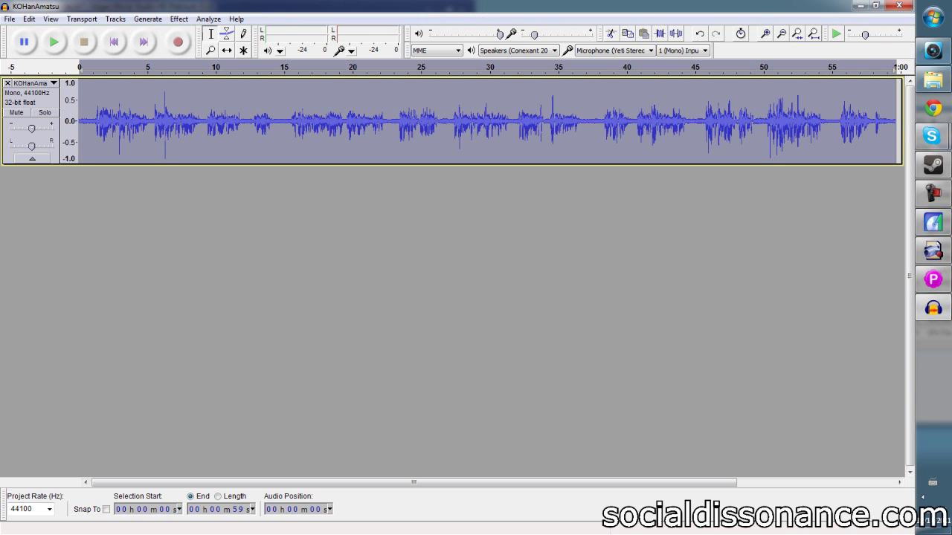
# Play the opening moments of the normalized voice track from the start and stop playback.
pyautogui.click(187, 123)
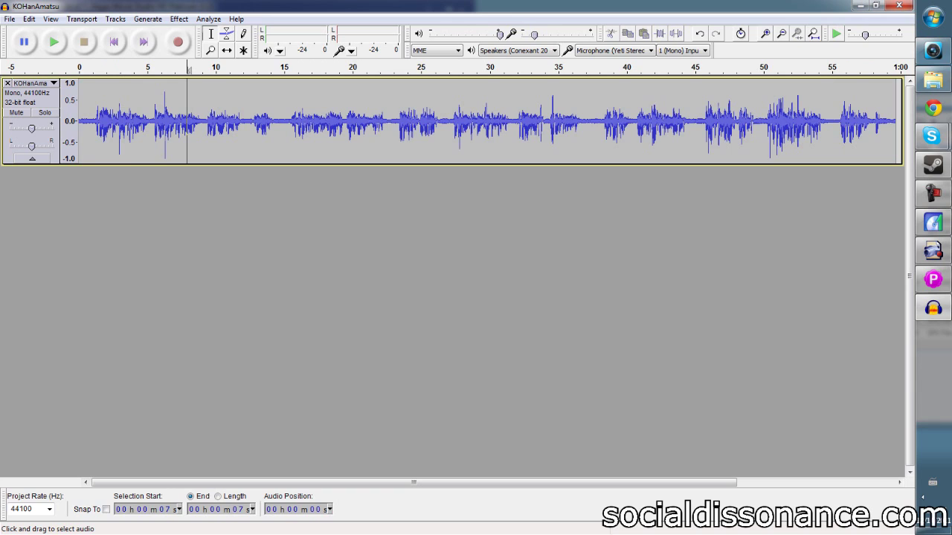
pyautogui.press('Home')
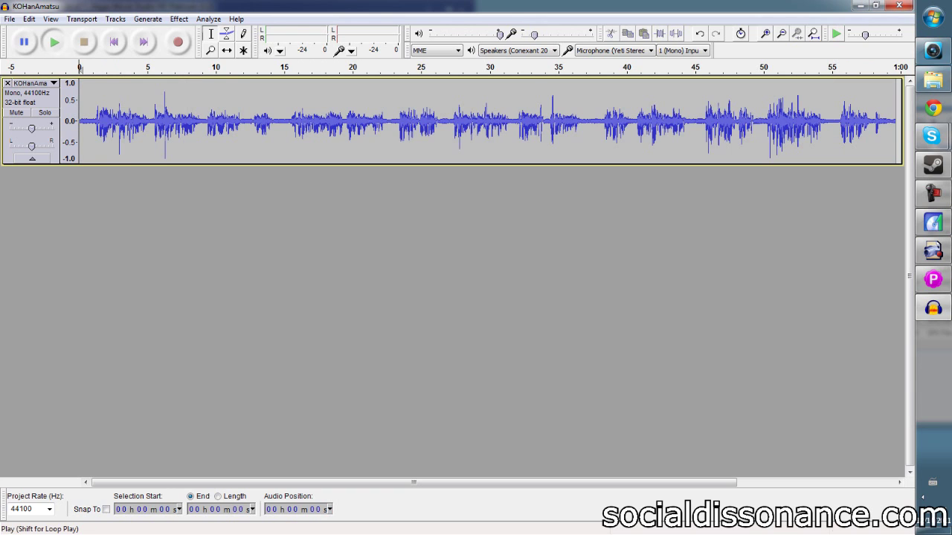
pyautogui.click(54, 42)
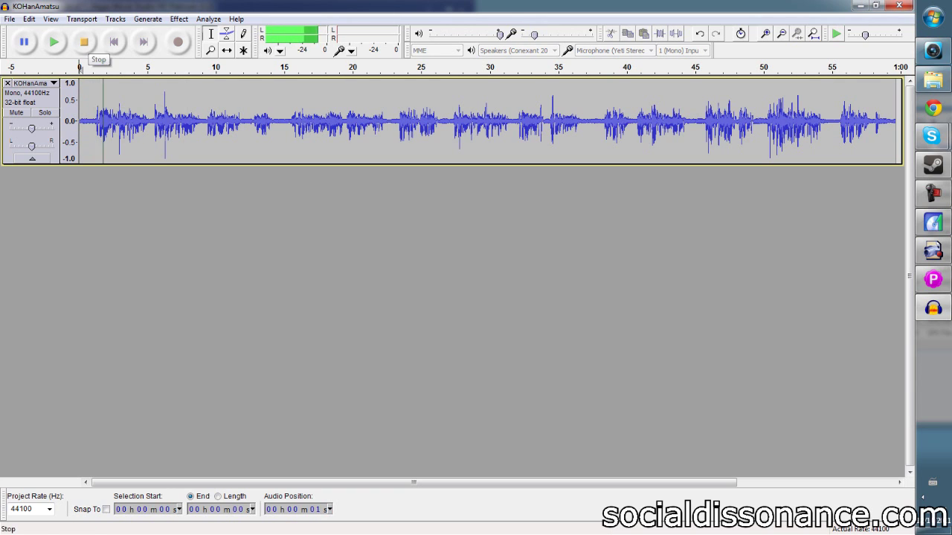
pyautogui.click(84, 41)
# Capture a Noise Removal profile from the quiet first second or so of the voice track.
pyautogui.moveTo(95, 122); pyautogui.dragTo(79, 122)
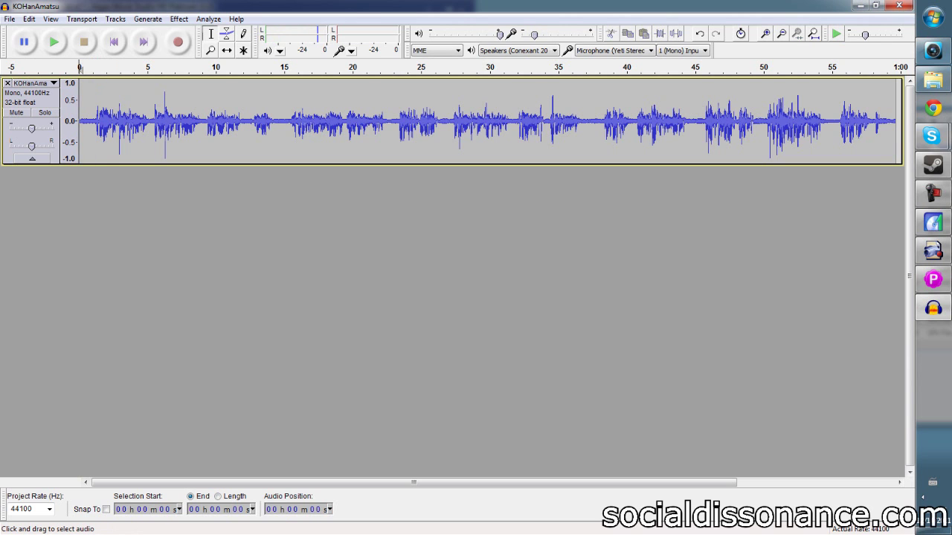
pyautogui.click(178, 19)
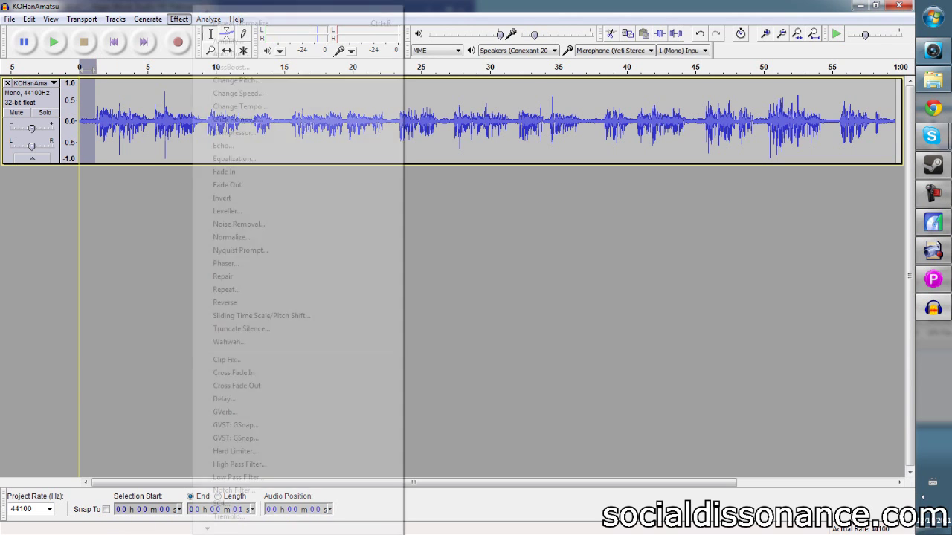
pyautogui.click(238, 223)
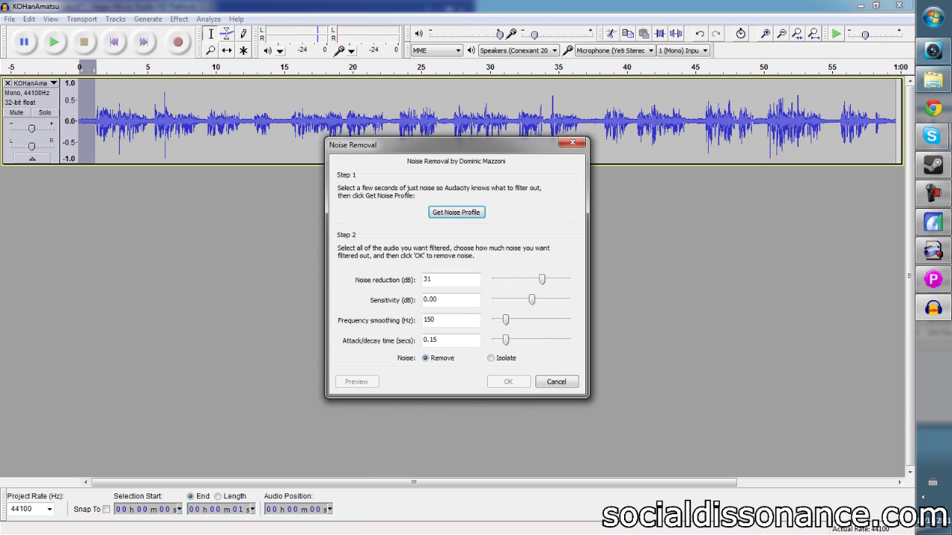
pyautogui.click(457, 213)
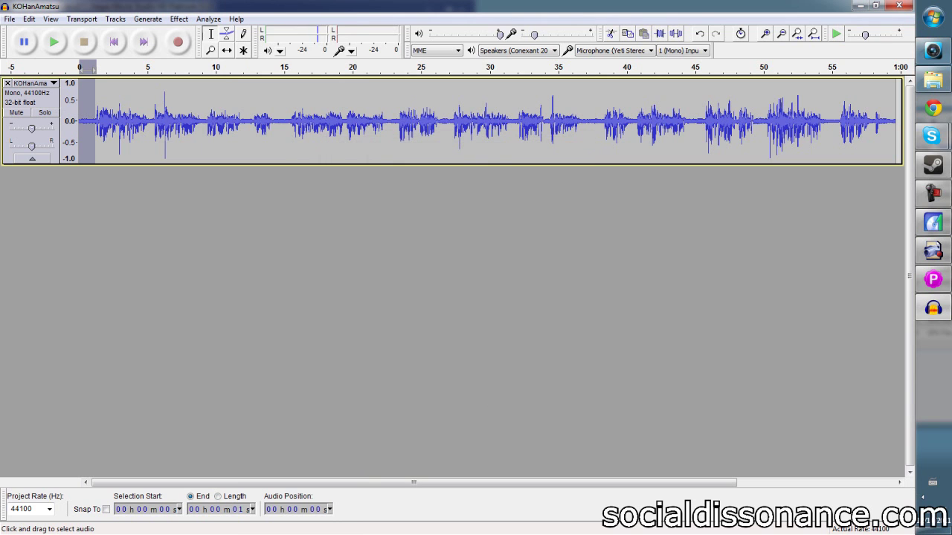
# Apply Noise Removal to the whole voice track with 31 dB reduction, 0.00 dB sensitivity, 150 Hz smoothing and 0.15 s attack/decay.
pyautogui.doubleClick(255, 123)
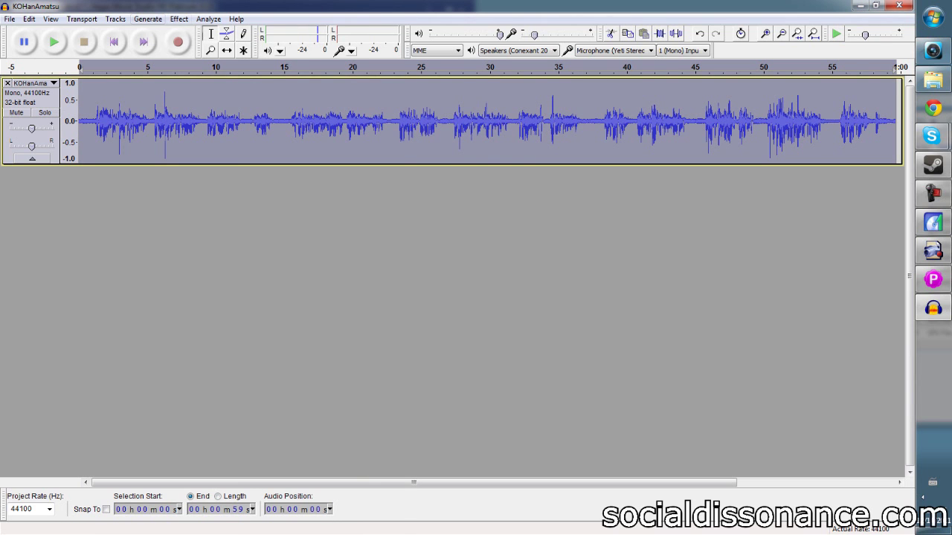
pyautogui.click(178, 20)
pyautogui.click(238, 224)
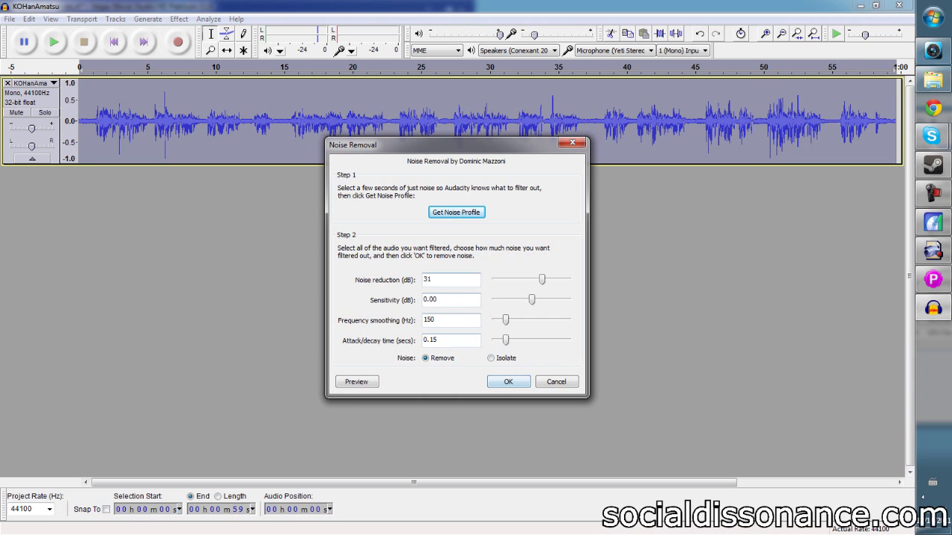
pyautogui.press('Return')
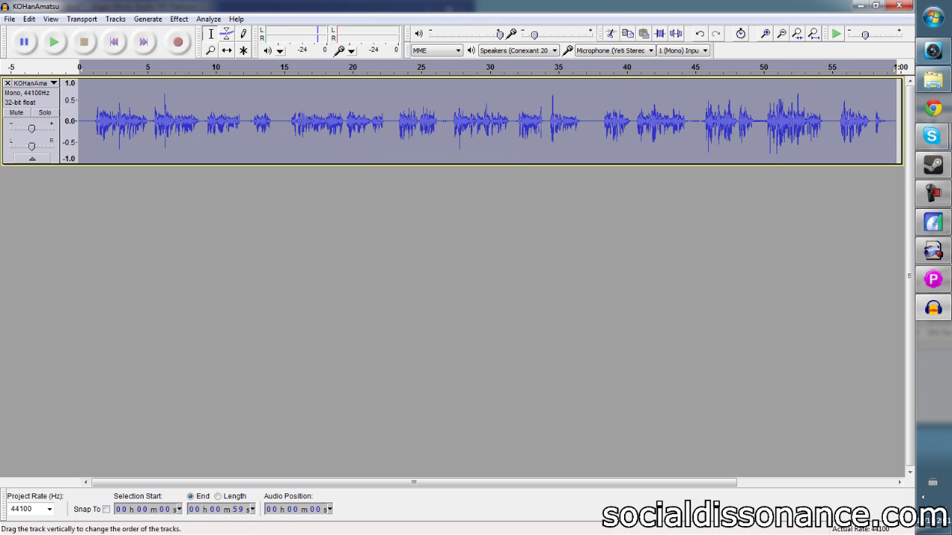
# Play the noise-reduced voice track from the beginning for a few seconds and stop playback.
pyautogui.click(80, 122)
pyautogui.click(54, 42)
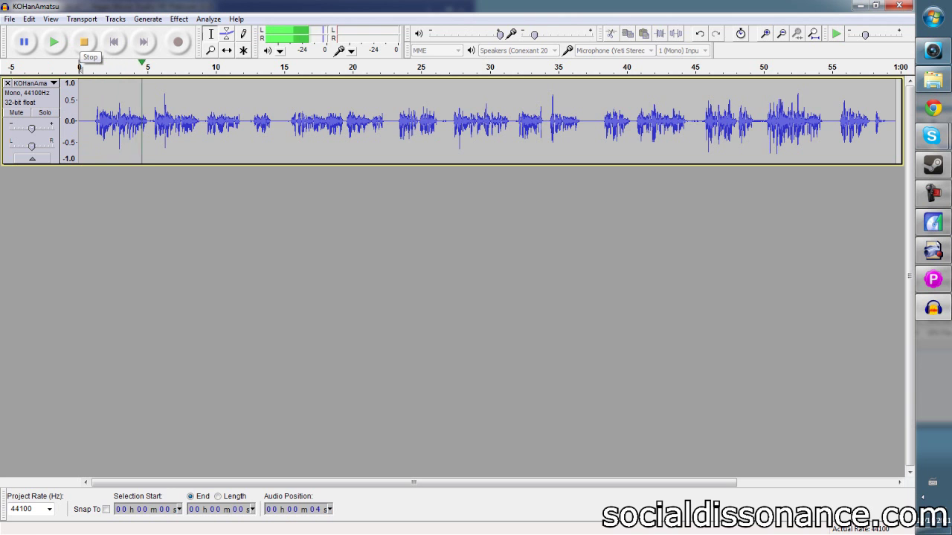
pyautogui.click(83, 42)
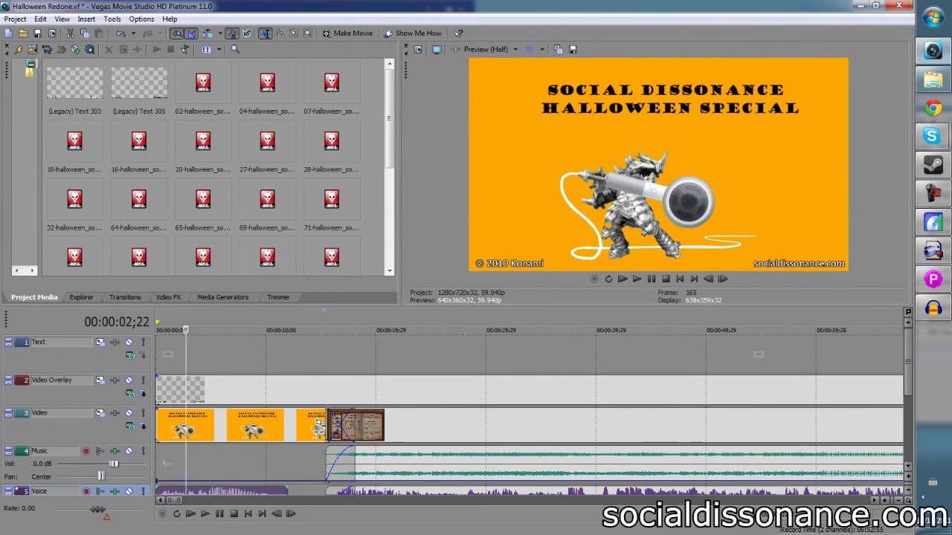
# Switch back to Vegas Movie Studio and open the Render As settings for the Halloween Redone project.
pyautogui.scroll(-3, 281, 404)
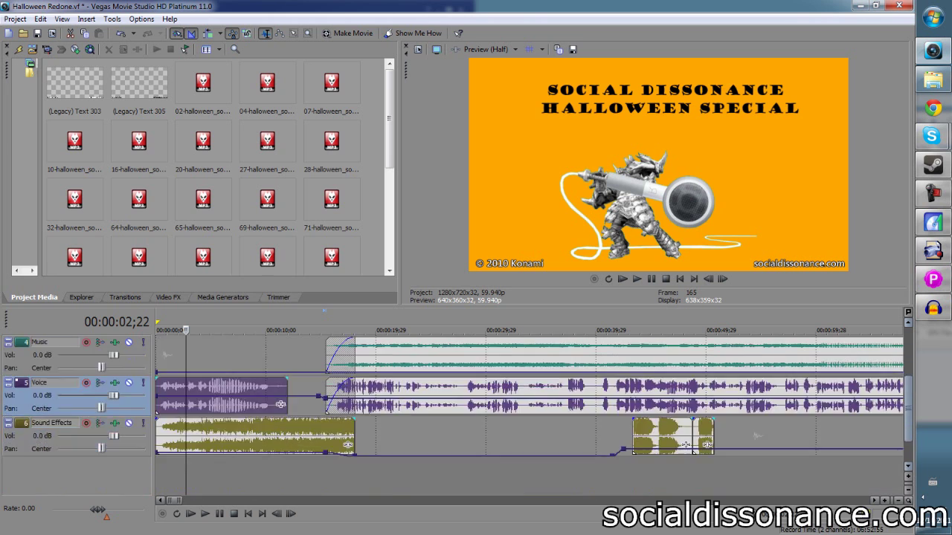
pyautogui.scroll(1, 529, 412)
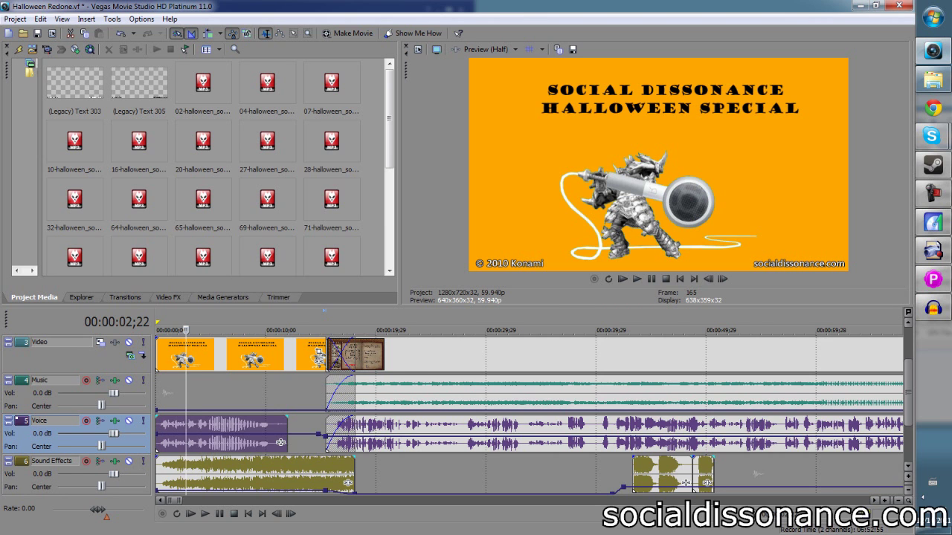
pyautogui.scroll(-6, 529, 417)
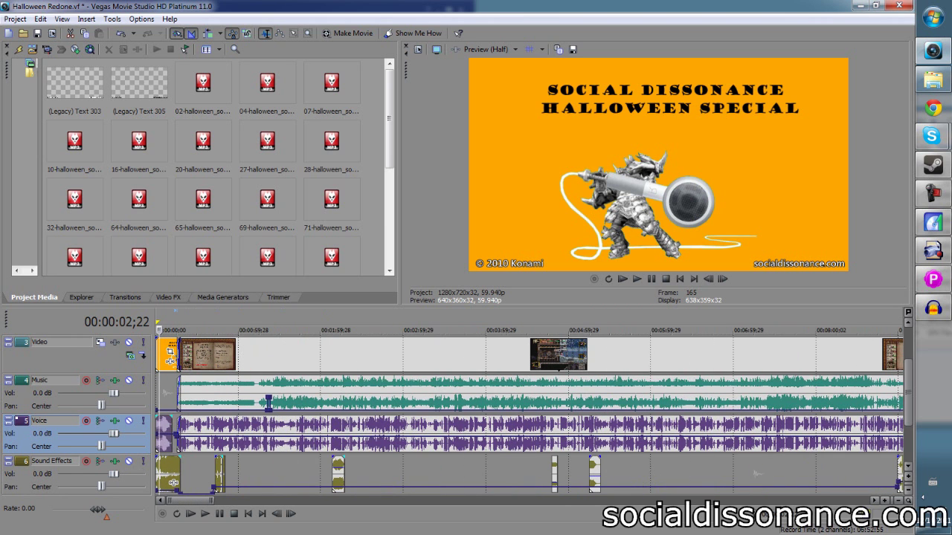
pyautogui.press('alt')
pyautogui.click(15, 19)
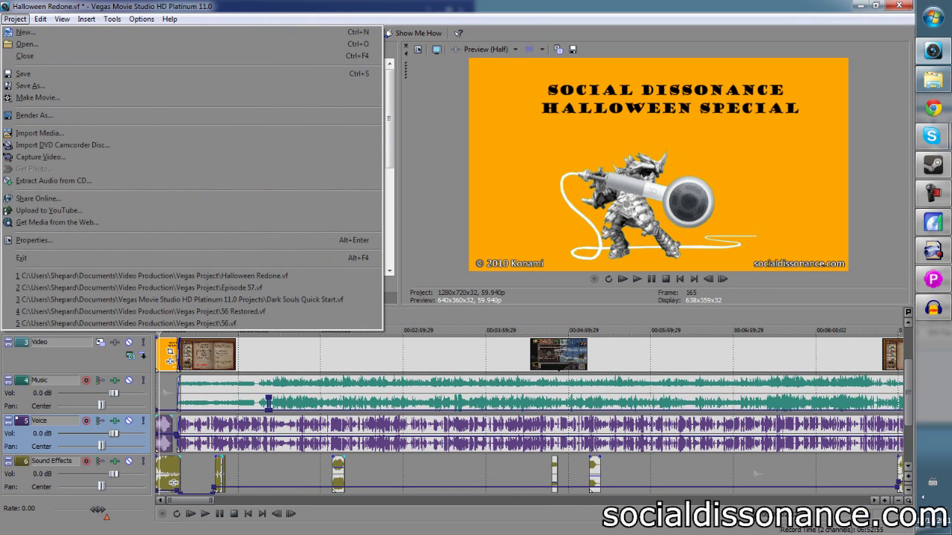
pyautogui.press('Left')
pyautogui.press('Left')
pyautogui.press('Left')
pyautogui.press('Left')
pyautogui.press('Left')
pyautogui.press('Left')
pyautogui.press('Left')
pyautogui.press('Down')
pyautogui.press('Down')
pyautogui.press('Down')
pyautogui.press('Down')
pyautogui.press('Down')
pyautogui.press('Down')
pyautogui.press('Down')
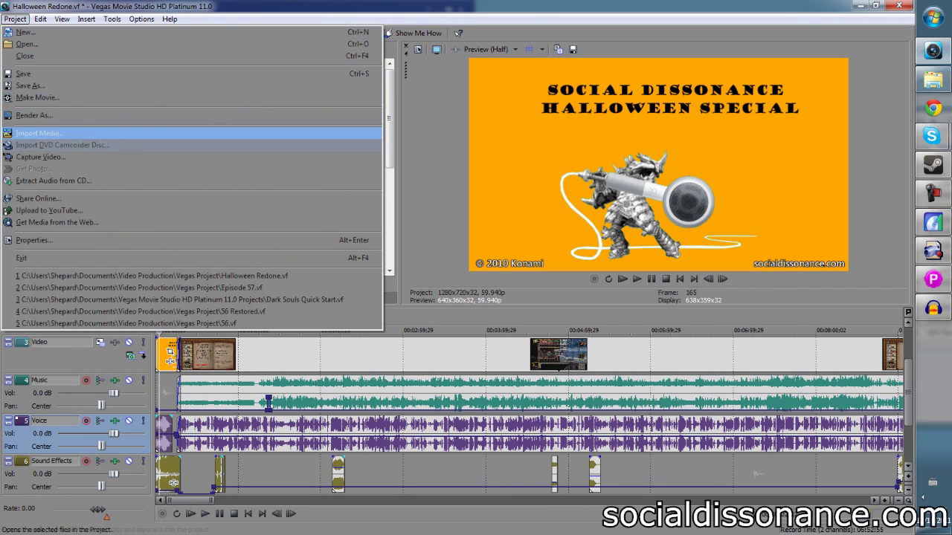
pyautogui.press('Up')
pyautogui.press('Escape')
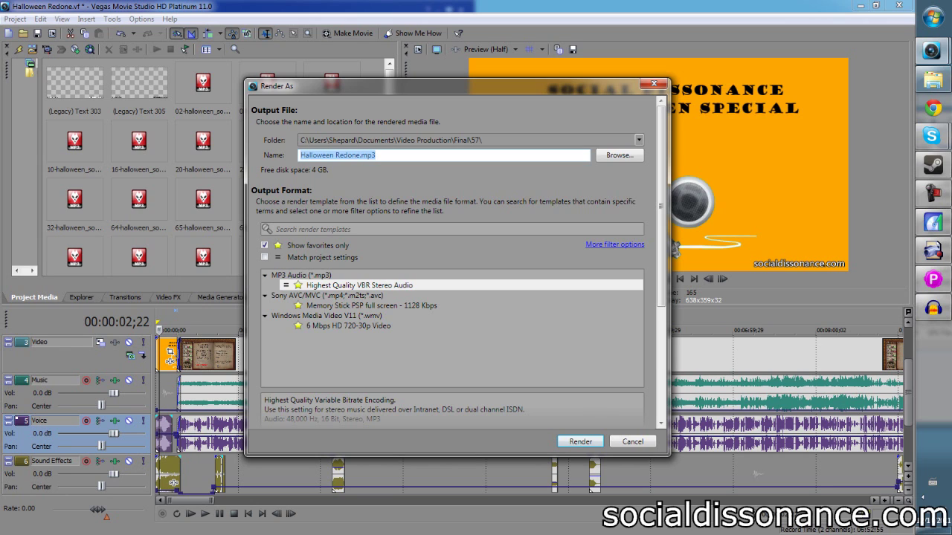
# Compare the favorite render templates and choose Highest Quality VBR Stereo Audio as the MP3 output format.
pyautogui.click(357, 284)
pyautogui.click(348, 326)
pyautogui.click(358, 285)
pyautogui.click(371, 305)
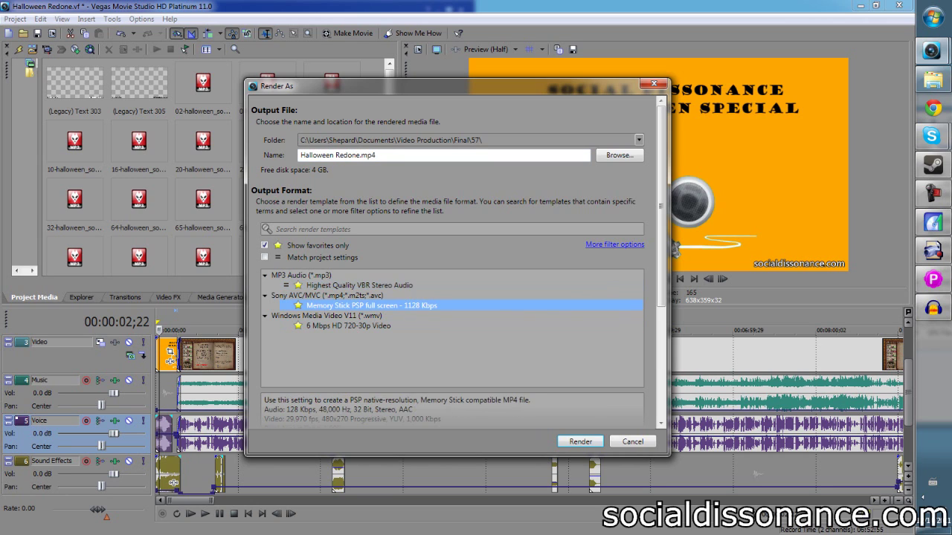
pyautogui.click(359, 285)
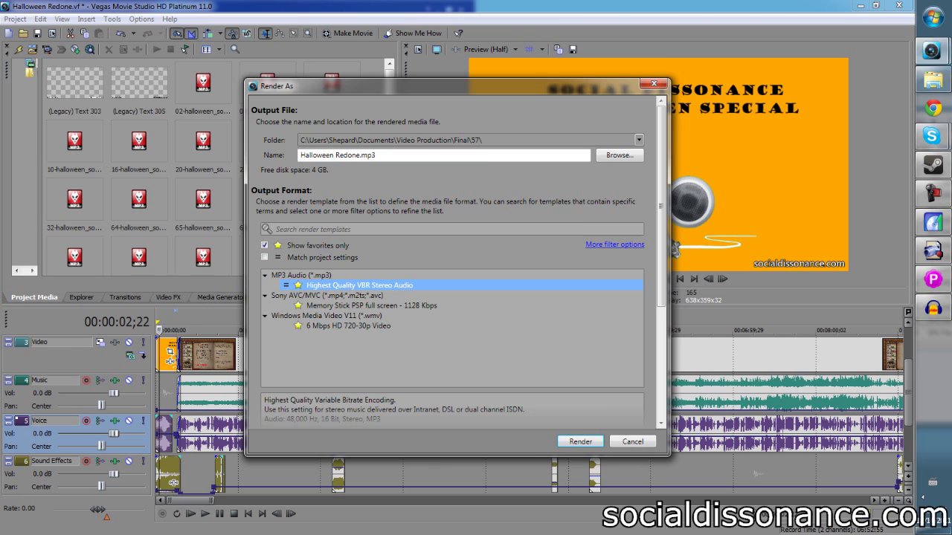
# Compare the Memory Stick PSP full screen template with the Windows Media Video one and choose 6 Mbps HD 720-30p Video.
pyautogui.click(372, 306)
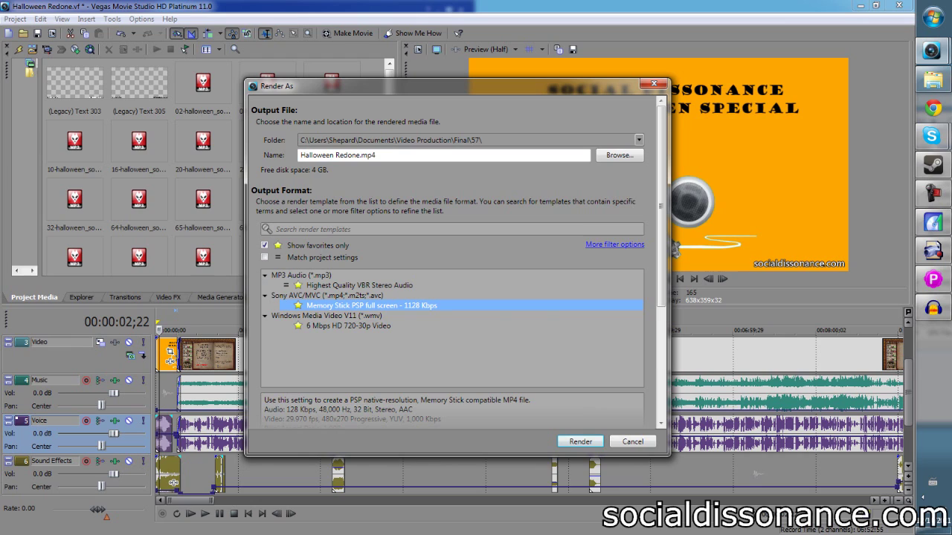
pyautogui.click(348, 326)
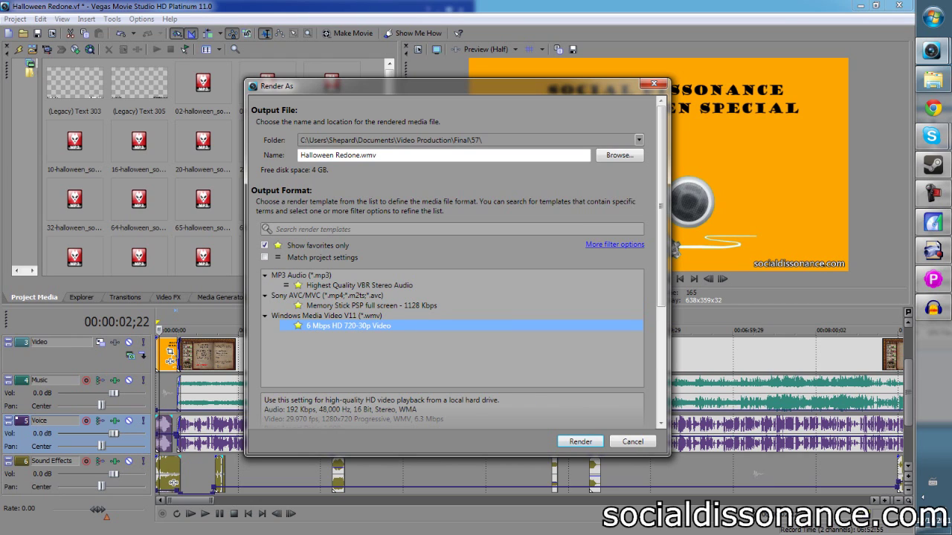
pyautogui.rightClick(373, 327)
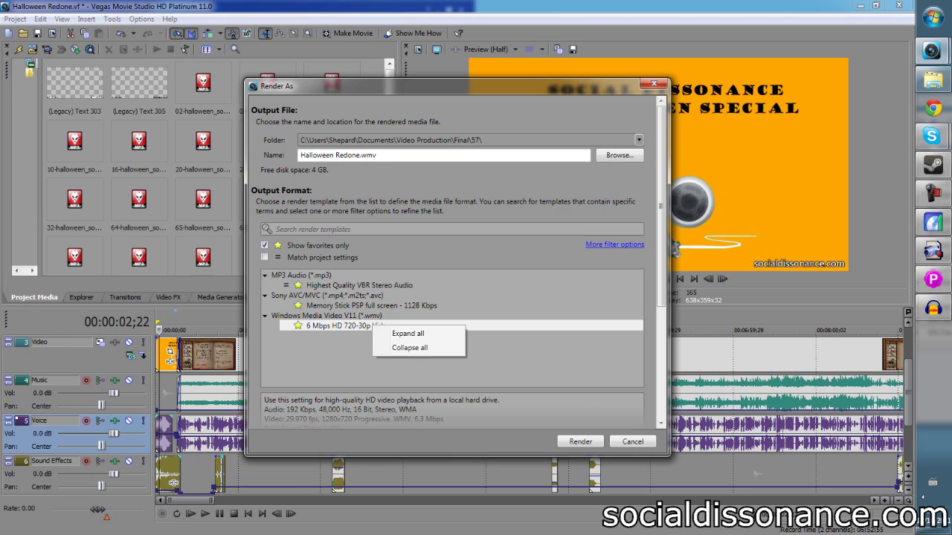
pyautogui.click(580, 442)
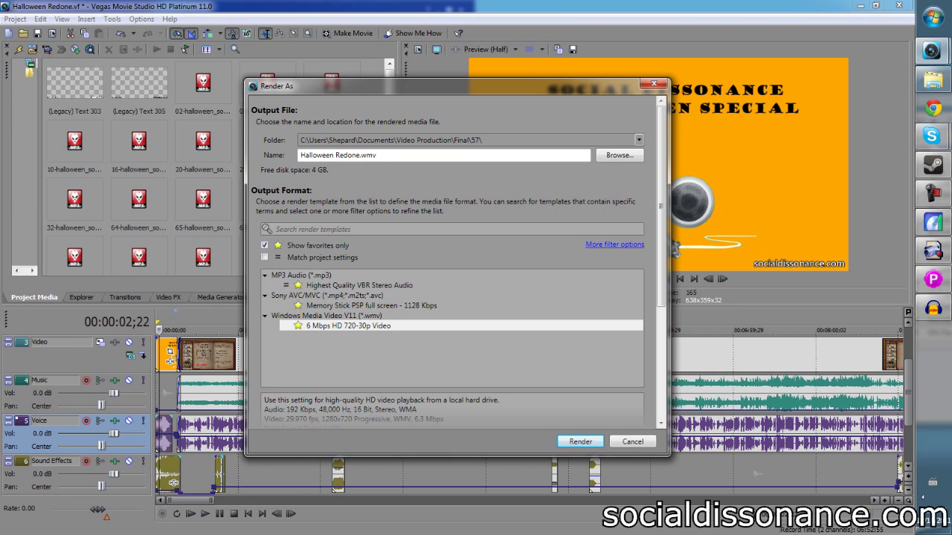
pyautogui.click(265, 316)
pyautogui.press('Right')
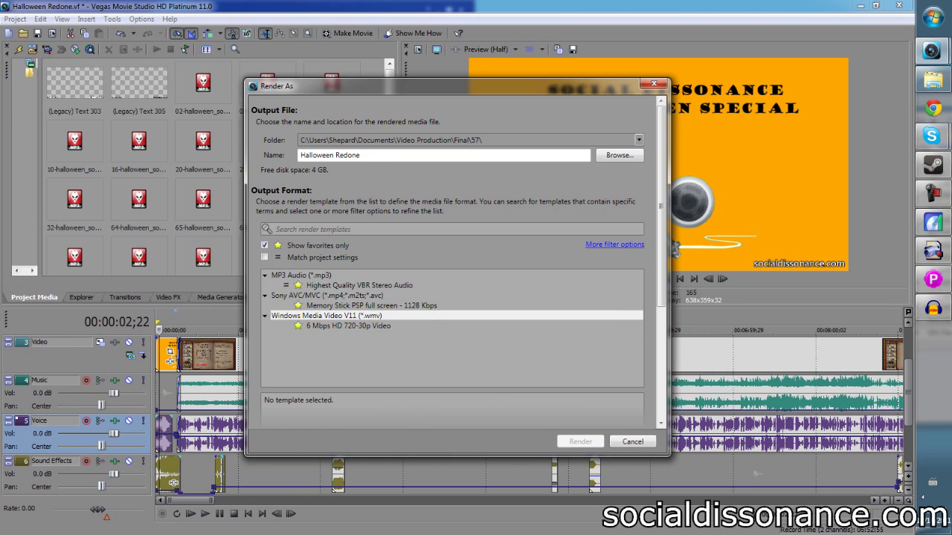
pyautogui.press('Right')
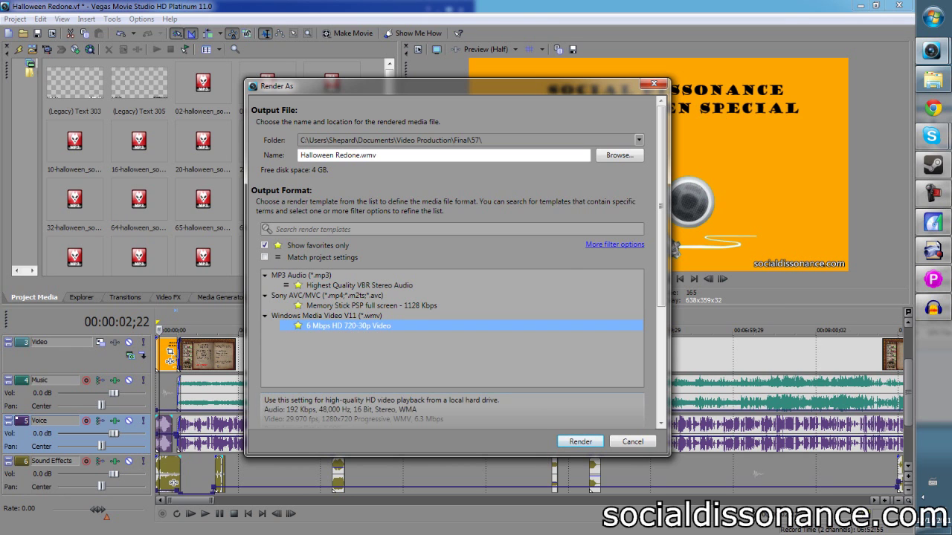
# Open the custom settings of the 6 Mbps HD 720-30p Video template and review the video mode, format and image size choices.
pyautogui.scroll(-5, 456, 260)
pyautogui.scroll(-1, 305, 268)
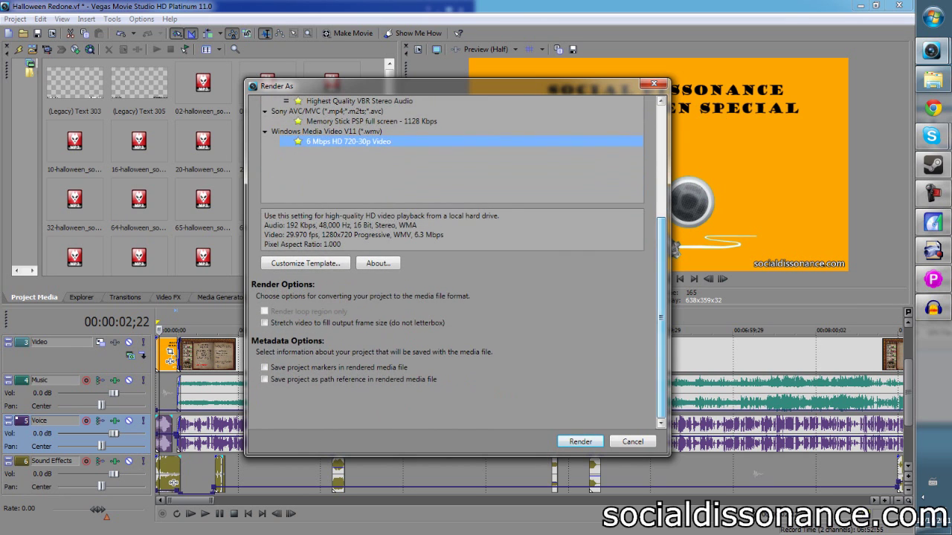
pyautogui.click(305, 263)
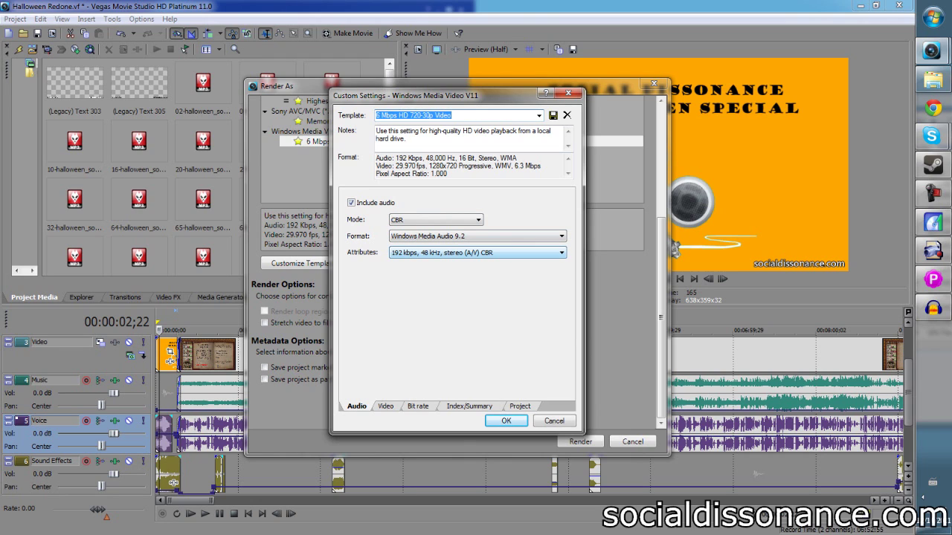
pyautogui.click(385, 407)
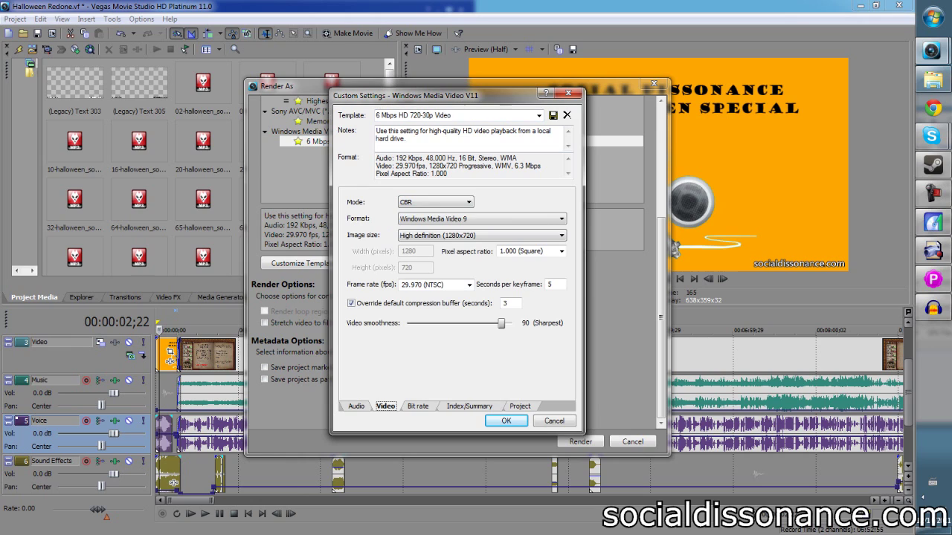
pyautogui.click(436, 202)
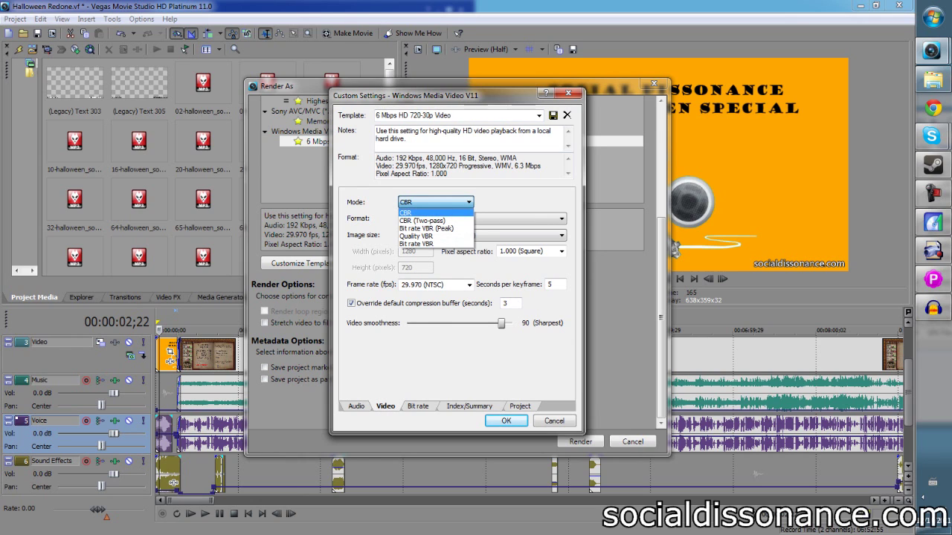
pyautogui.click(436, 202)
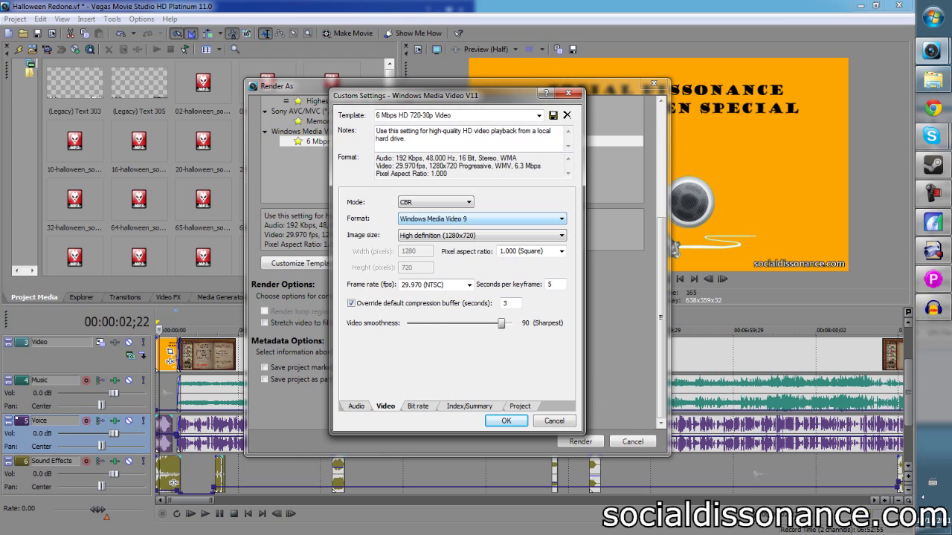
pyautogui.hotkey('alt', 'Down')
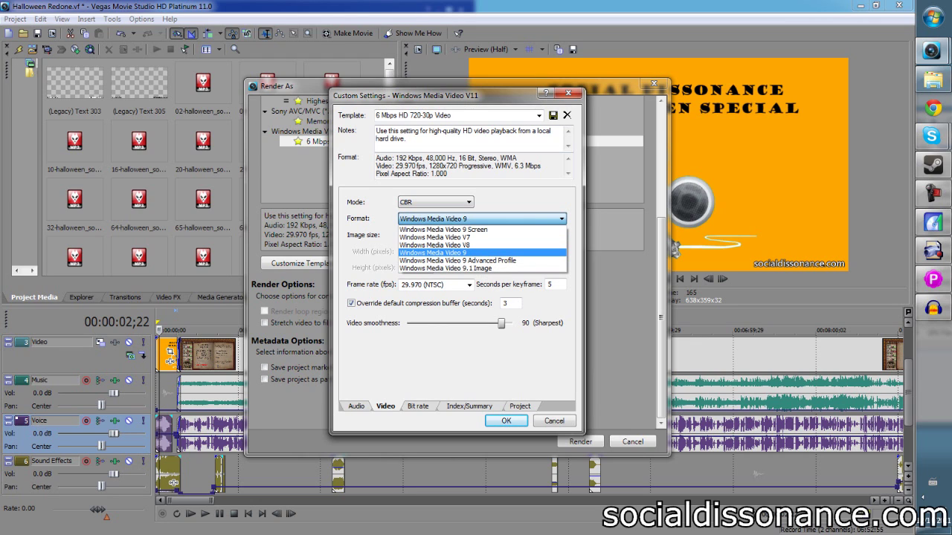
pyautogui.press('Return')
pyautogui.press('Tab')
pyautogui.hotkey('alt', 'Down')
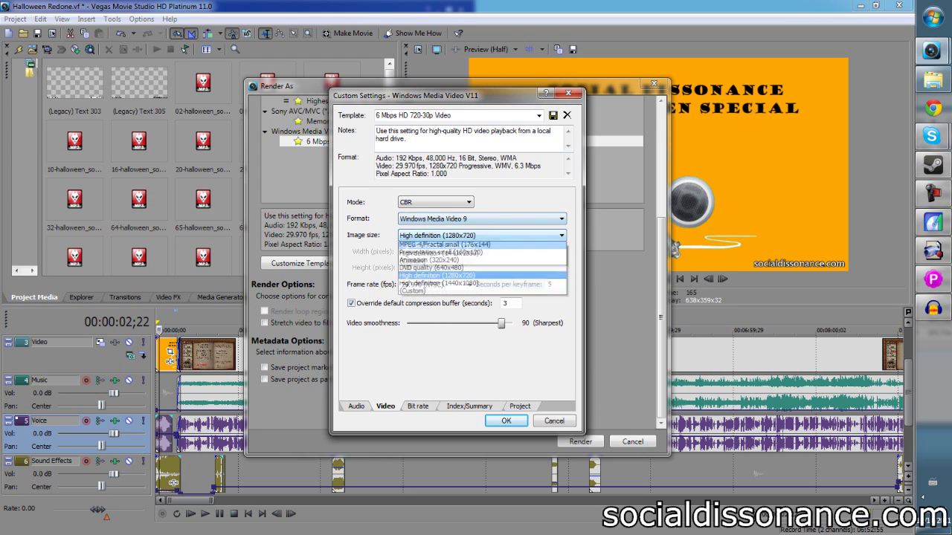
pyautogui.press('Return')
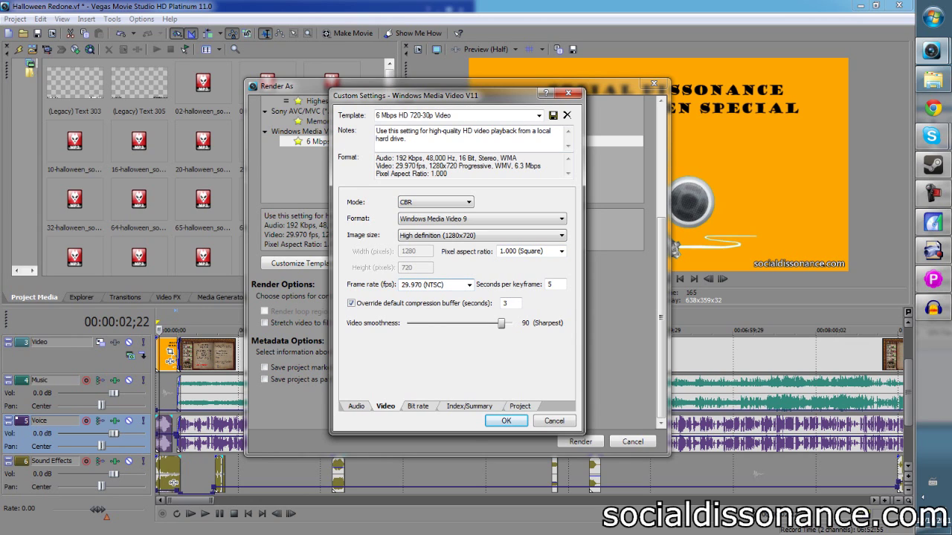
# Review the template's keyframe, compression buffer, bit rate, index and project settings, and close the render settings without rendering.
pyautogui.doubleClick(552, 284)
pyautogui.click(553, 285)
pyautogui.click(508, 303)
pyautogui.click(418, 406)
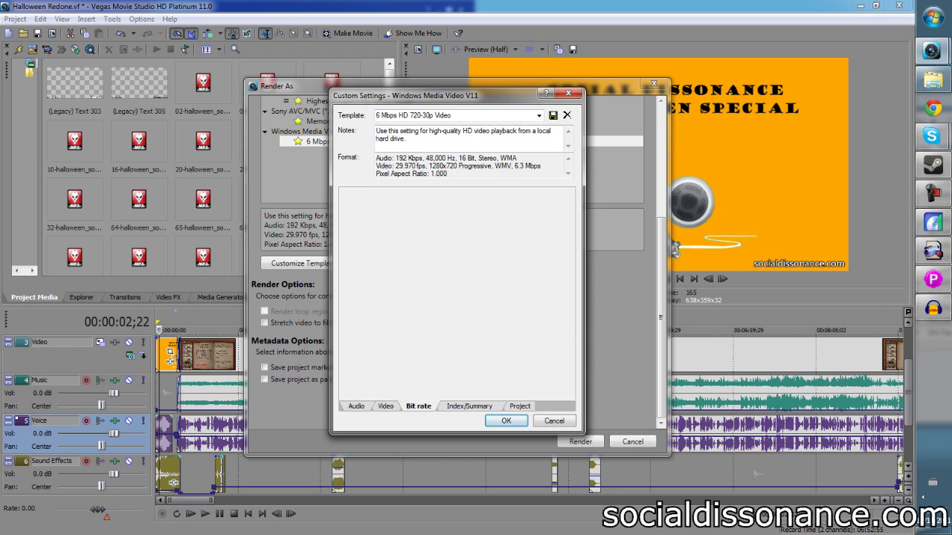
pyautogui.click(469, 407)
pyautogui.hotkey('ctrl', 'Tab')
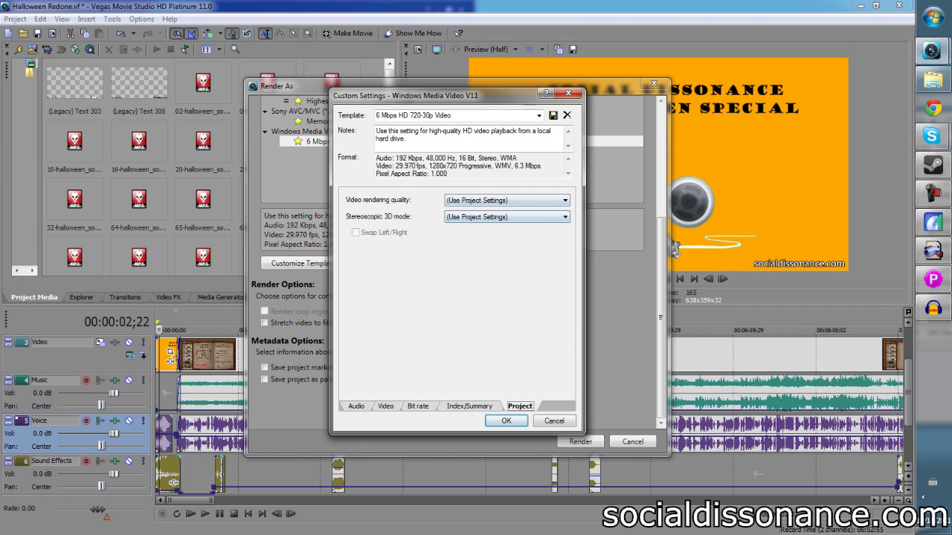
pyautogui.press('Return')
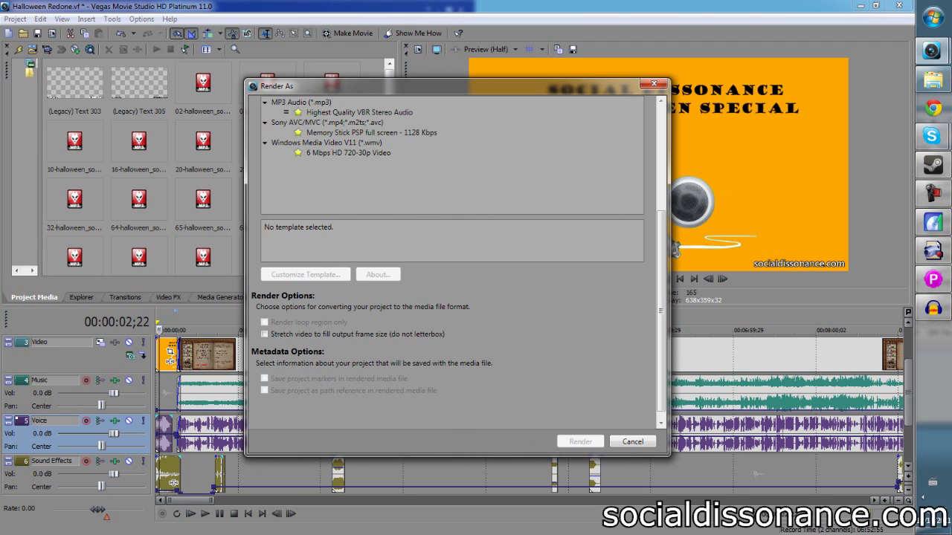
pyautogui.click(348, 153)
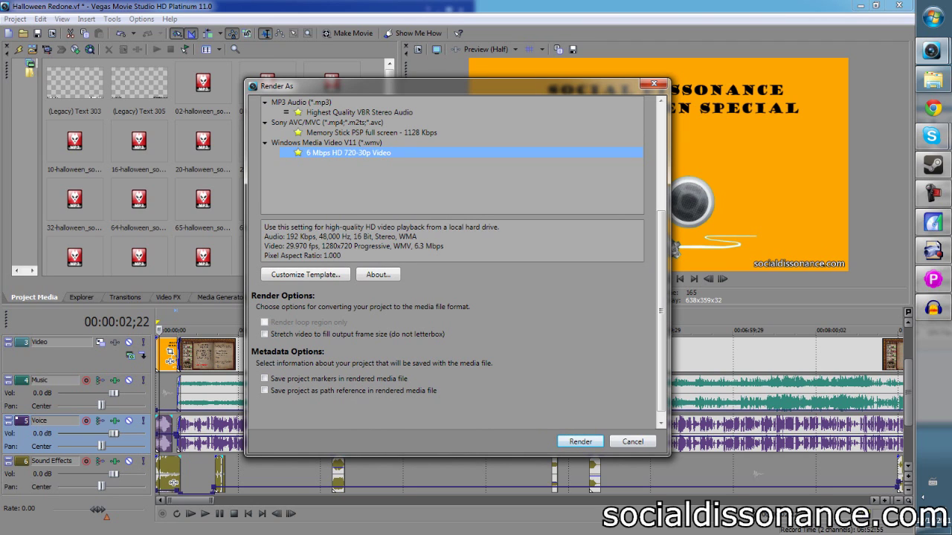
pyautogui.press('Escape')
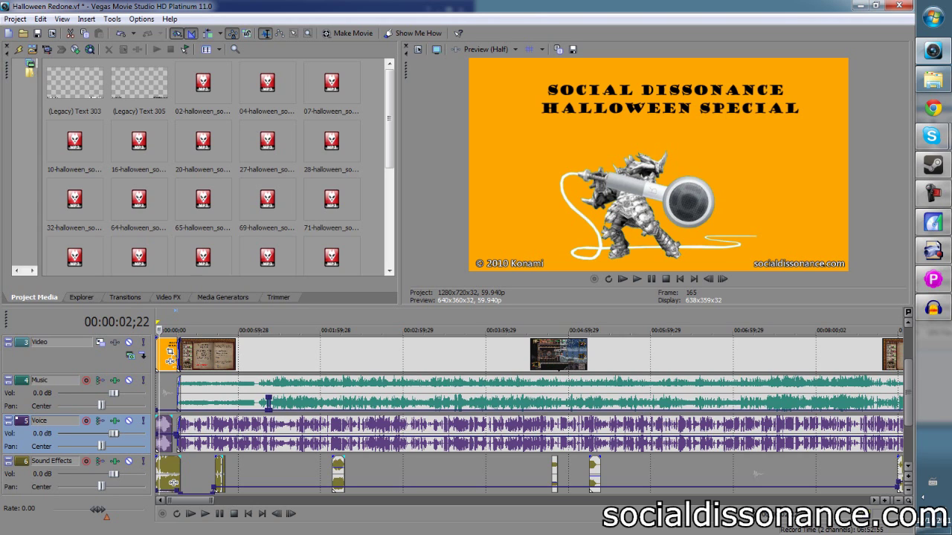
# Mark the timeline from the start to about 00:14:42 as a region named Part 1.
pyautogui.scroll(-6, 529, 415)
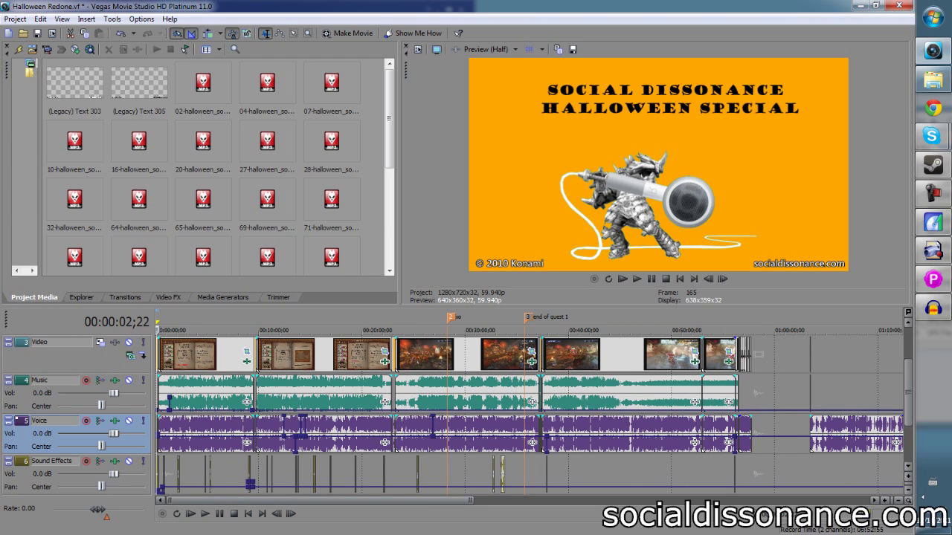
pyautogui.moveTo(159, 476); pyautogui.dragTo(307, 476)
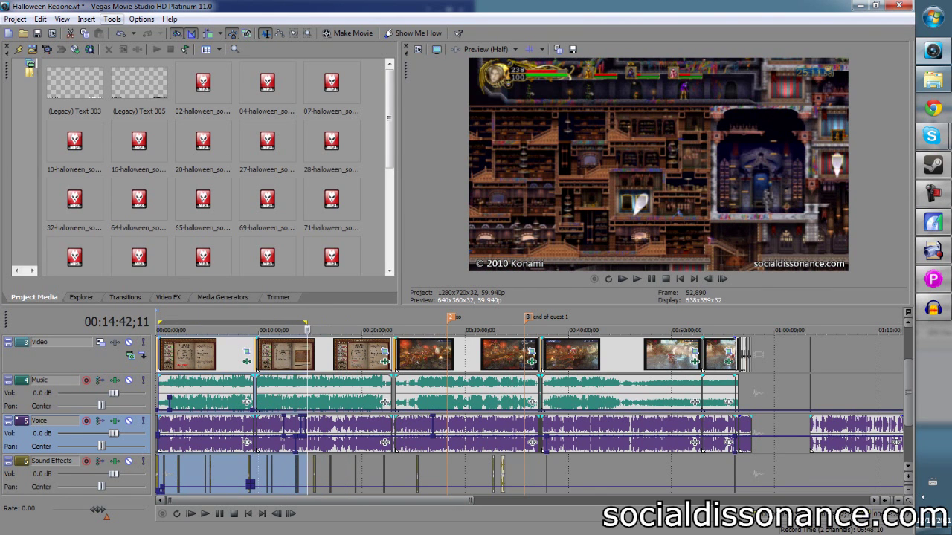
pyautogui.press('r')
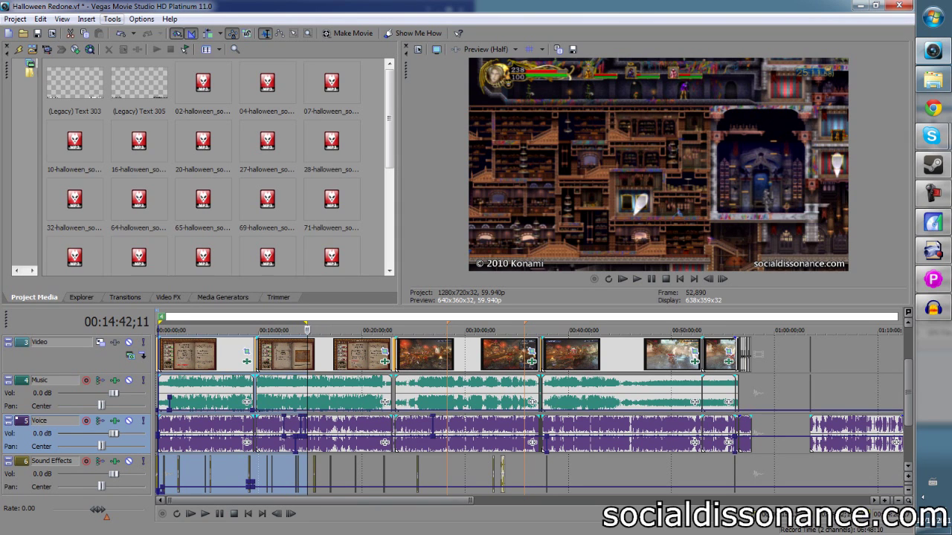
pyautogui.write('Part 1')
pyautogui.press('Return')
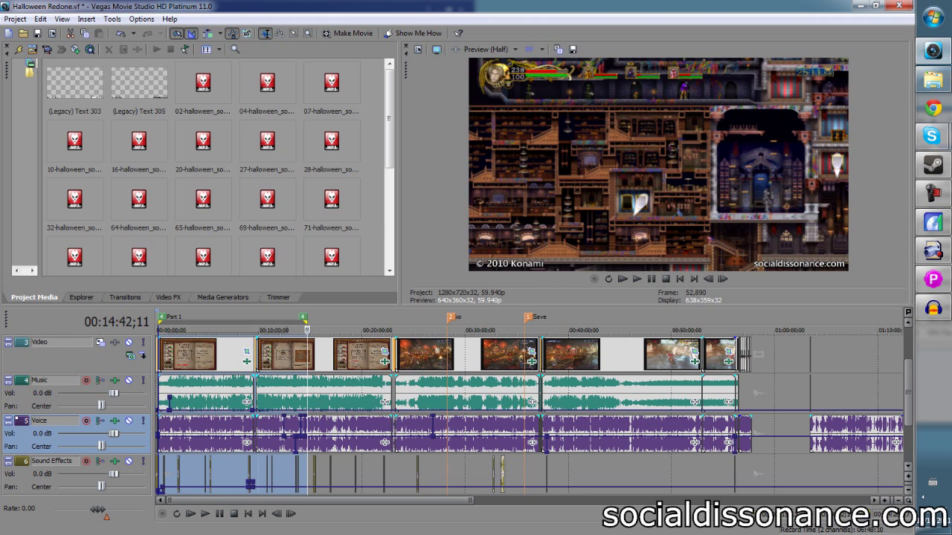
# Mark the timeline from the end of Part 1 to about 00:26:43 as a region named Part 2.
pyautogui.moveTo(159, 323); pyautogui.dragTo(407, 323)
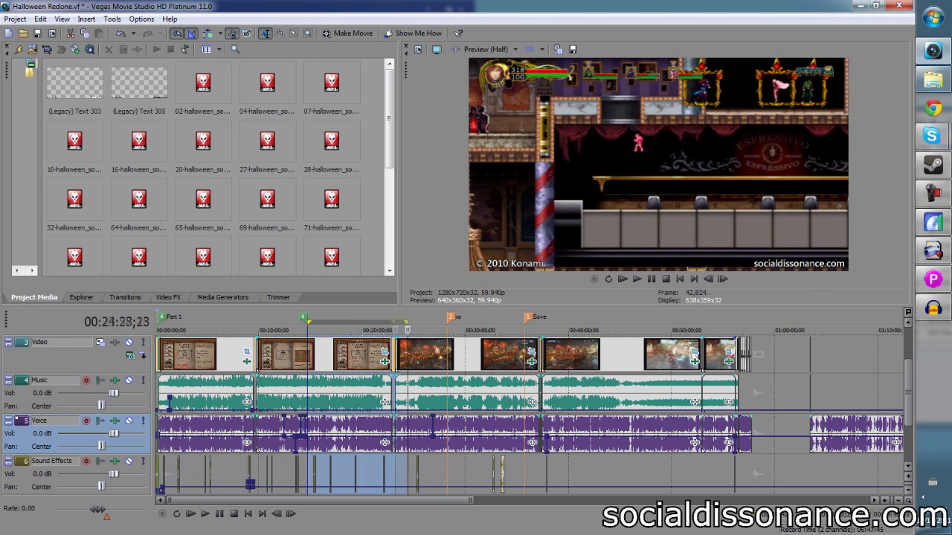
pyautogui.moveTo(408, 476); pyautogui.dragTo(430, 476)
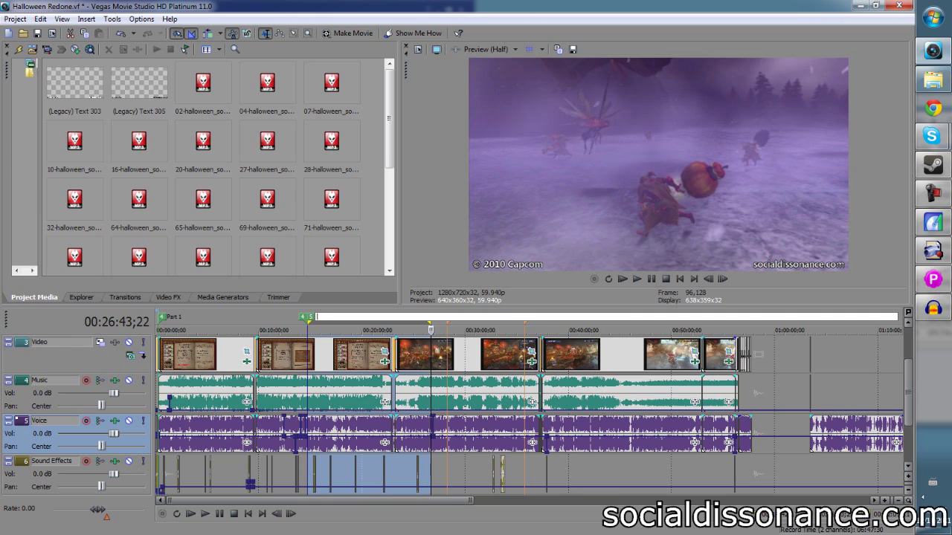
pyautogui.write('Part 2')
pyautogui.press('Return')
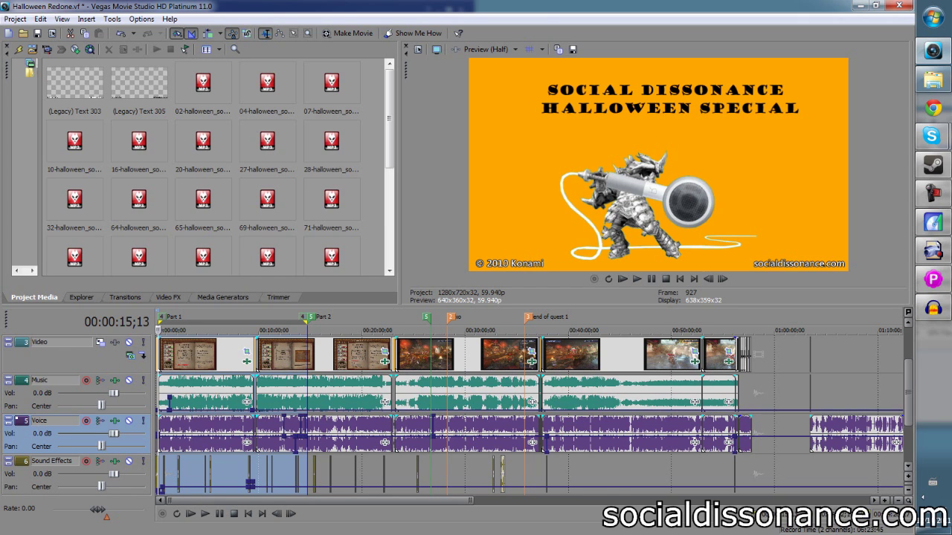
# Select the Part 1 region, check the Render loop region only option in the Render As settings, and close them without rendering.
pyautogui.doubleClick(311, 318)
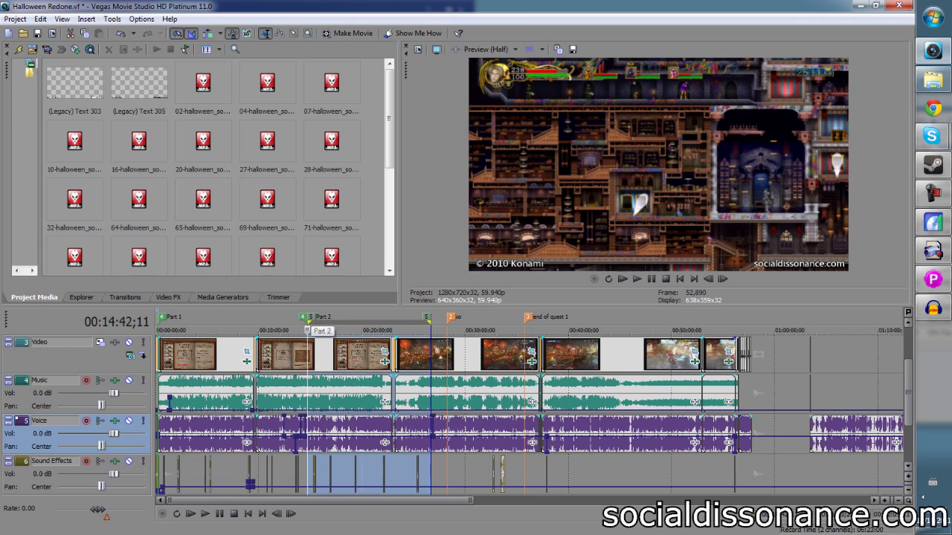
pyautogui.doubleClick(303, 318)
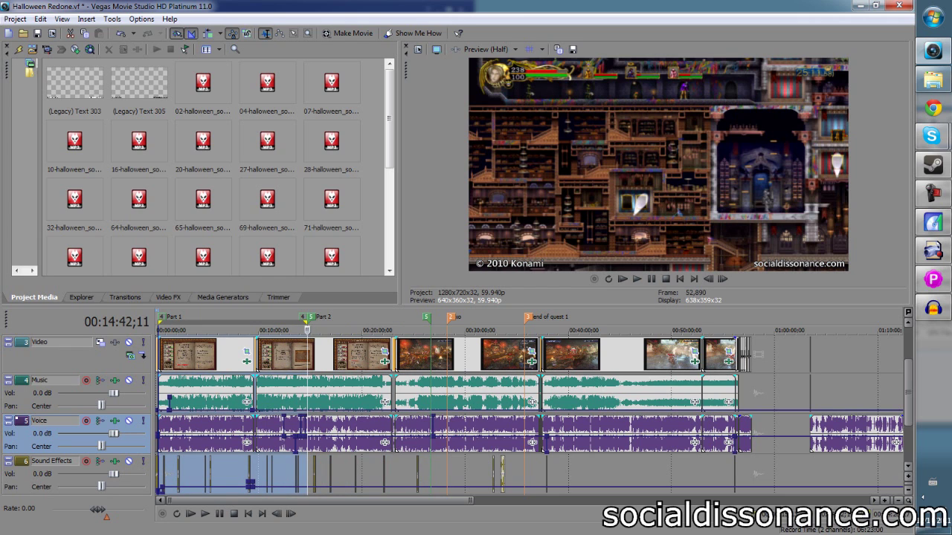
pyautogui.press('alt')
pyautogui.click(15, 19)
pyautogui.click(33, 115)
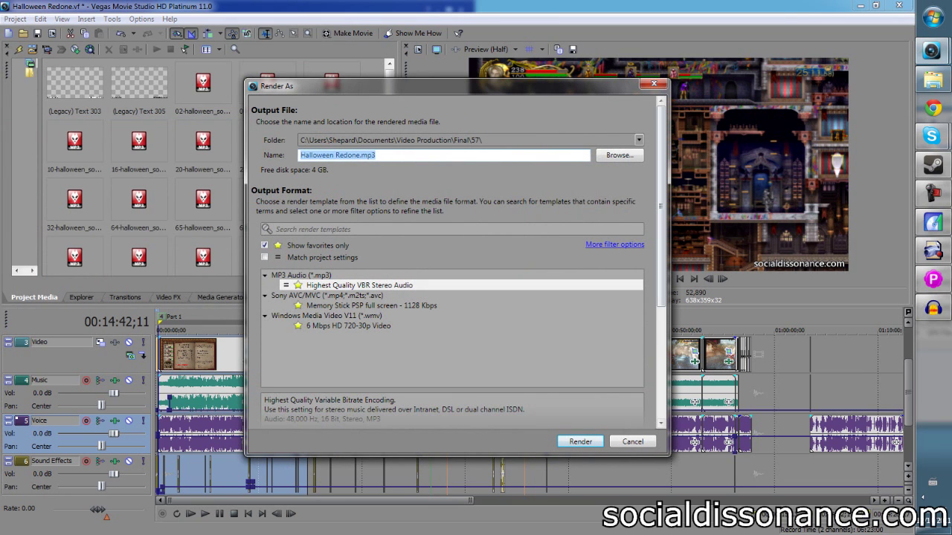
pyautogui.moveTo(661, 206); pyautogui.dragTo(661, 320)
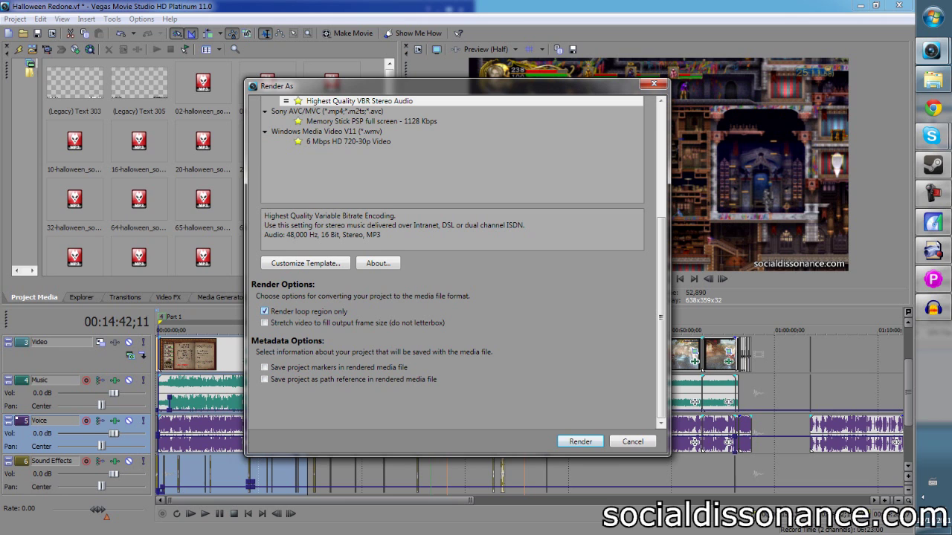
pyautogui.press('Escape')
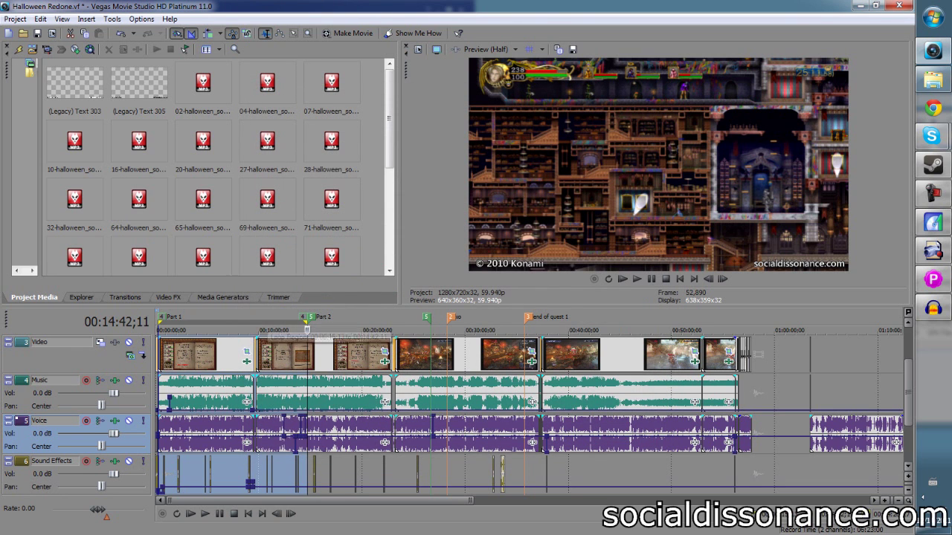
# Select the Part 2 region, review its render options with the 6 Mbps HD 720-30p Video template, and close Render As without rendering.
pyautogui.doubleClick(311, 318)
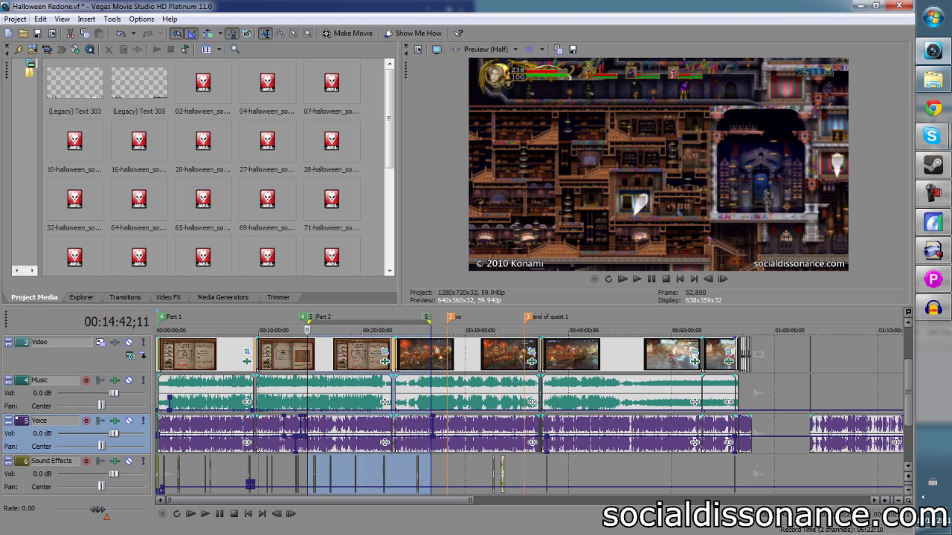
pyautogui.click(15, 18)
pyautogui.press('Return')
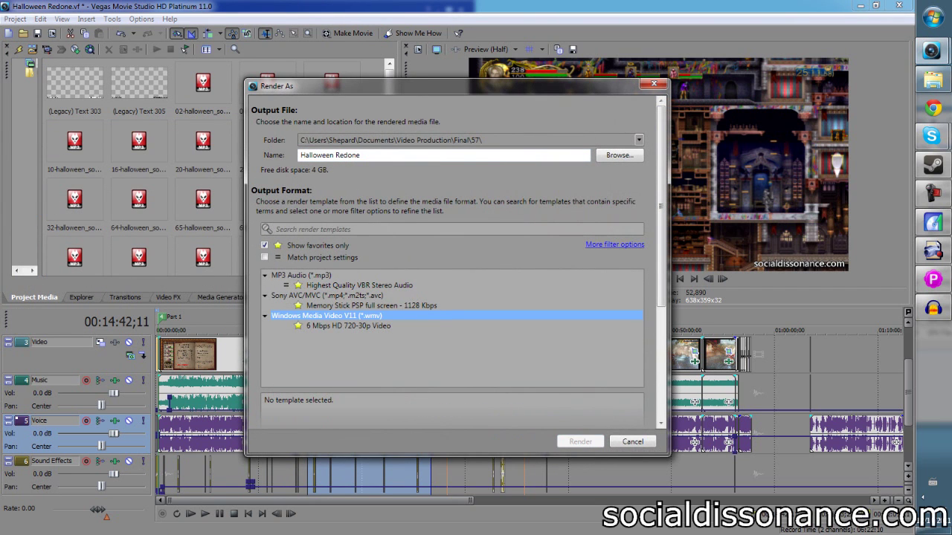
pyautogui.click(348, 326)
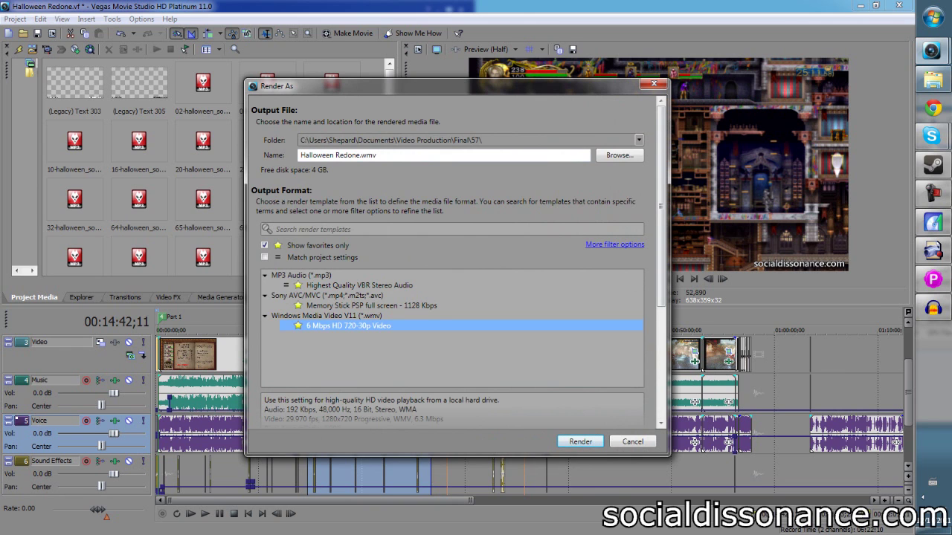
pyautogui.scroll(-5, 453, 260)
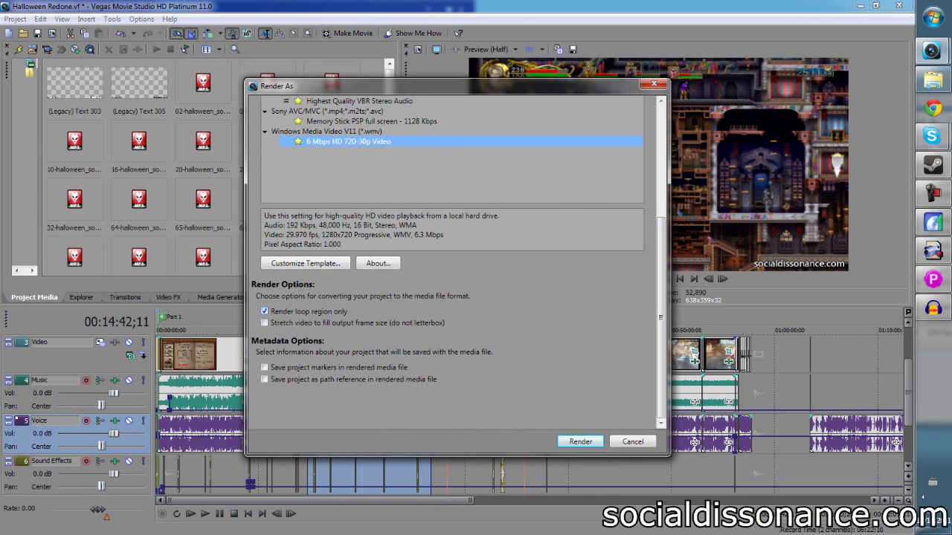
pyautogui.press('Escape')
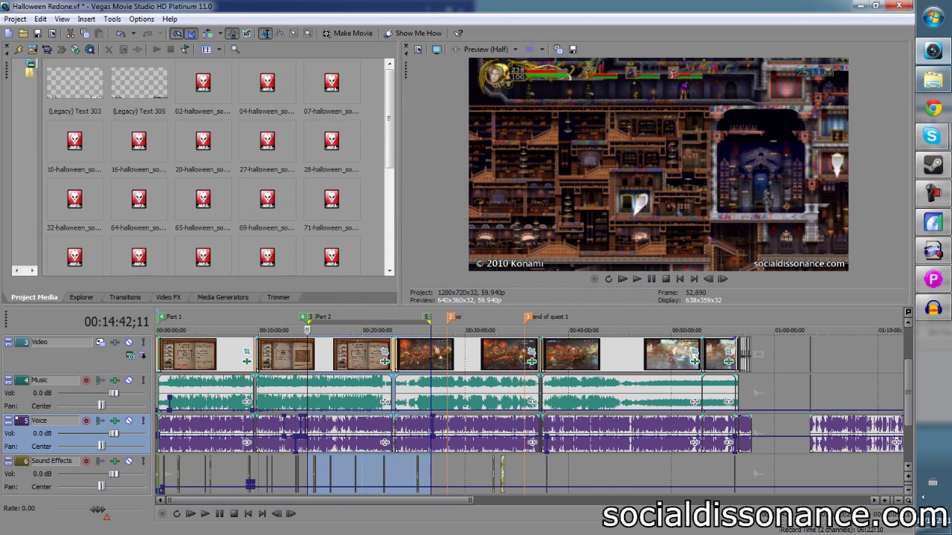
# Look through the available render, prerender, tape and disc output tools, and place the playhead at about 00:34:36, clearing the time selection.
pyautogui.hotkey('alt', 't')
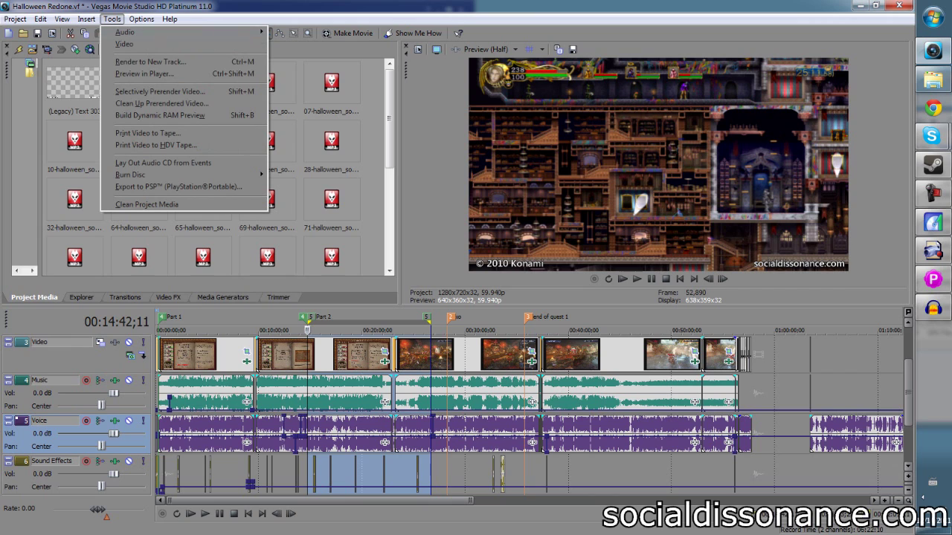
pyautogui.press('Down')
pyautogui.press('Down')
pyautogui.press('Down')
pyautogui.press('Down')
pyautogui.press('Down')
pyautogui.press('Down')
pyautogui.press('Down')
pyautogui.press('Down')
pyautogui.press('Down')
pyautogui.press('Escape')
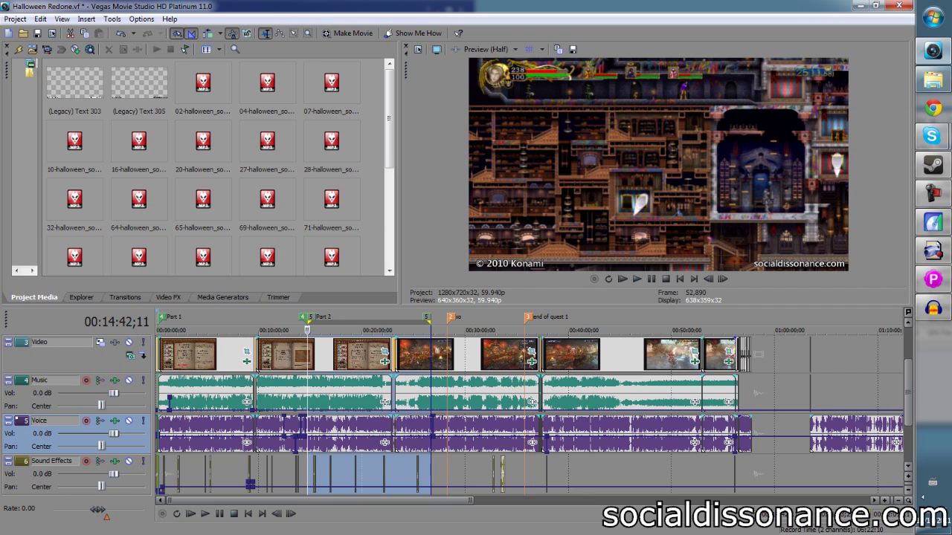
pyautogui.click(513, 331)
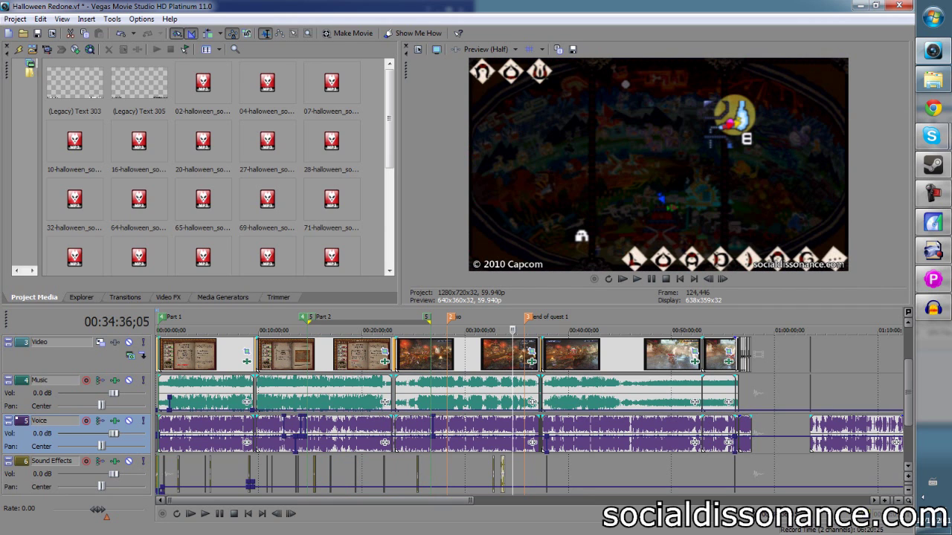